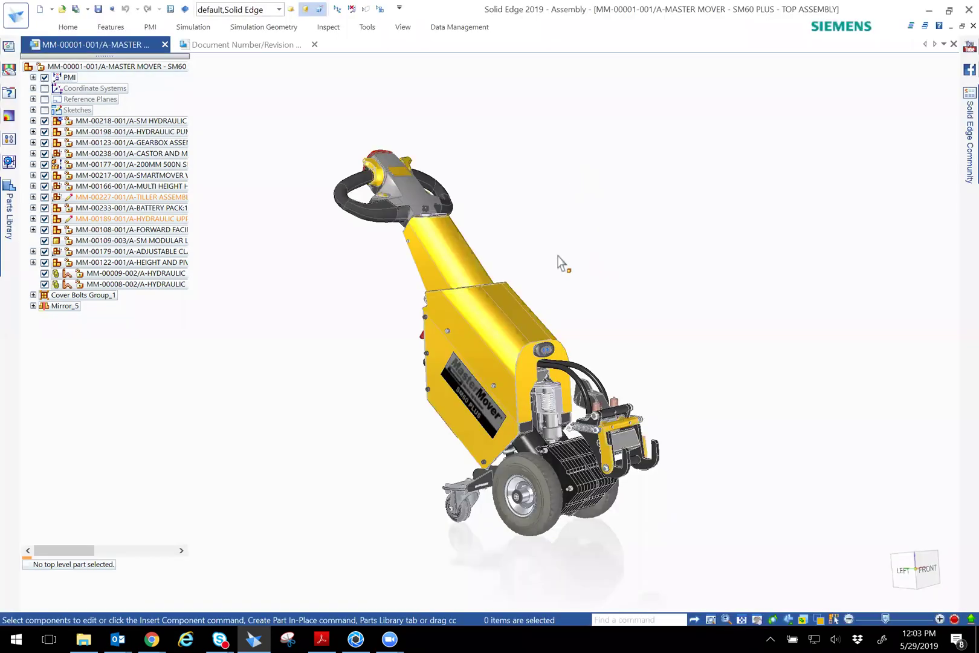
Open the MasterMover SM60 PLUS top assembly from Solid Edge in KeyShot for rendering.
middle_click_drag(567, 260, 582, 294)
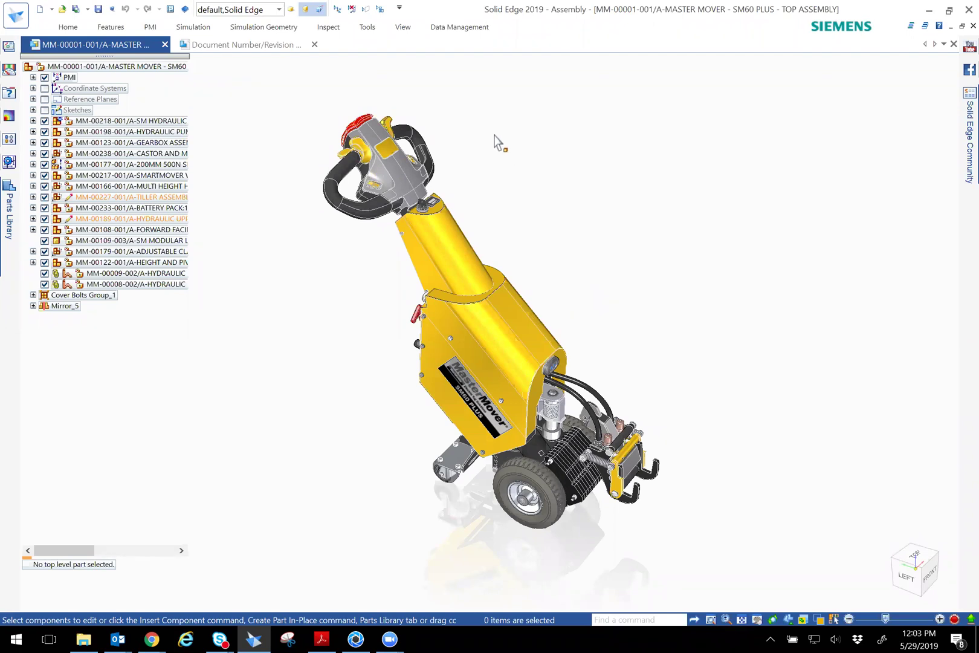
left_click(368, 28)
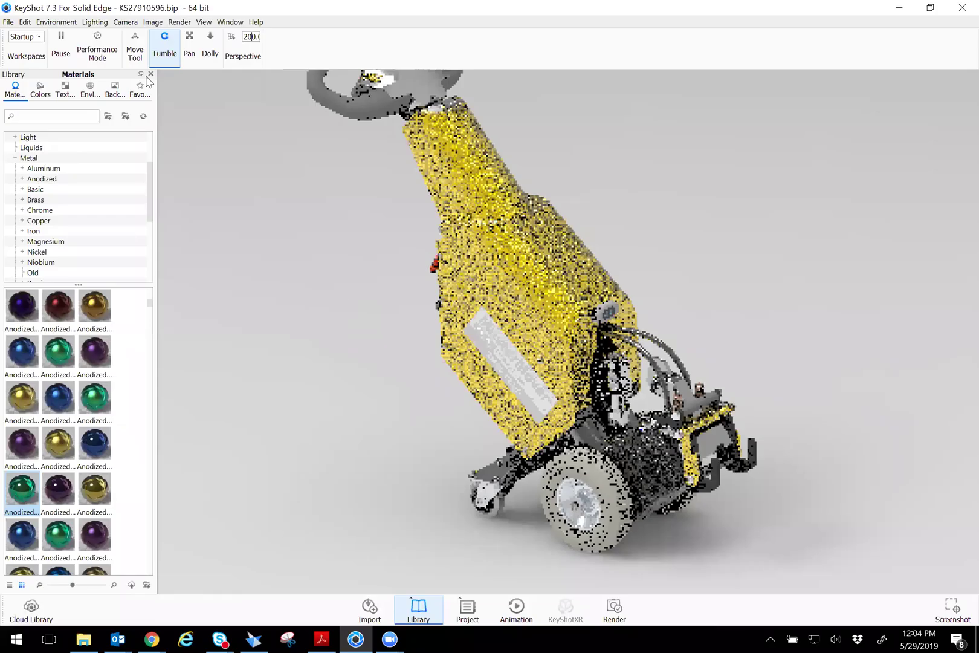
left_click_drag(352, 303, 359, 230)
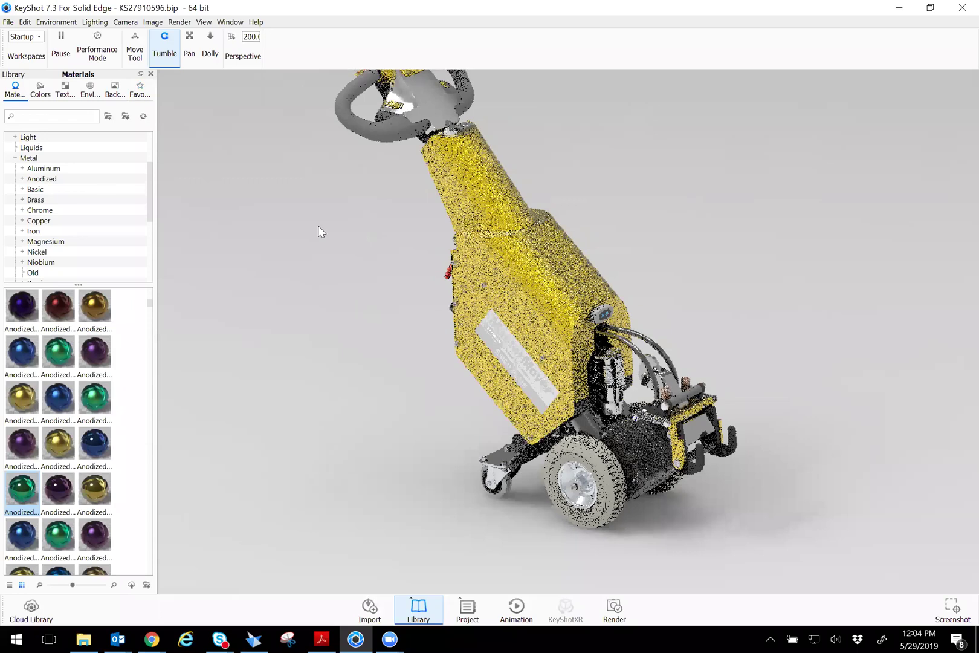
left_click(247, 637)
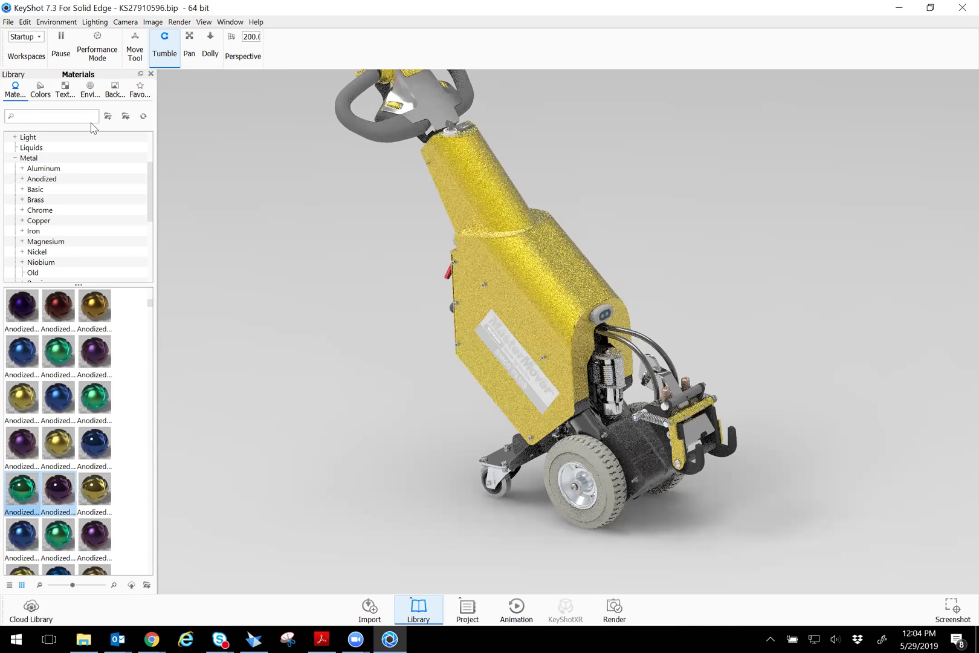
Look through the available window options and the categories of the material library.
left_click(229, 23)
mouse_move(290, 88)
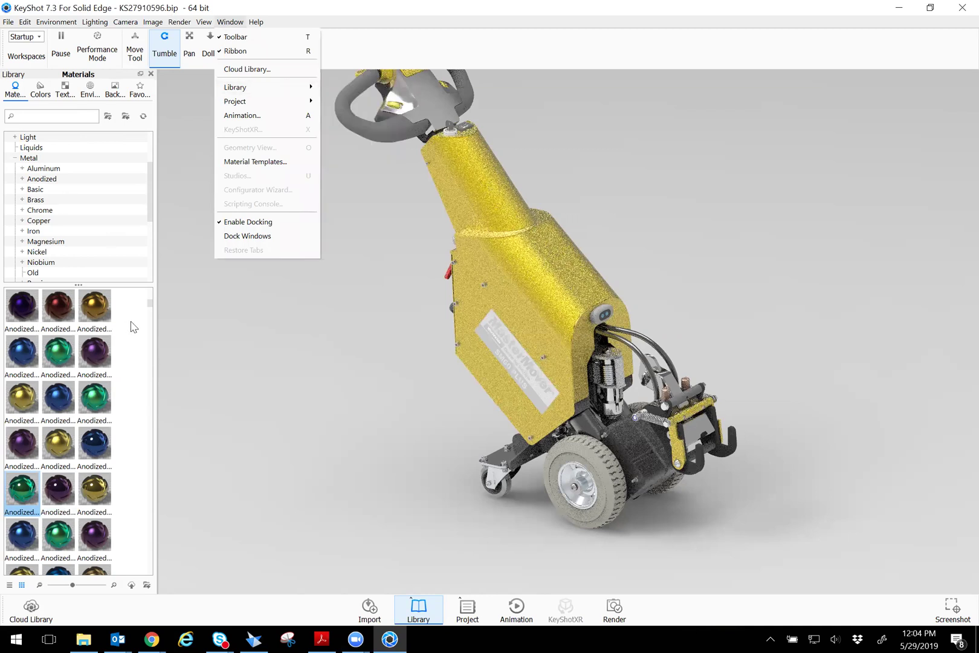
left_click(146, 211)
scroll(152, 182, "up", 1)
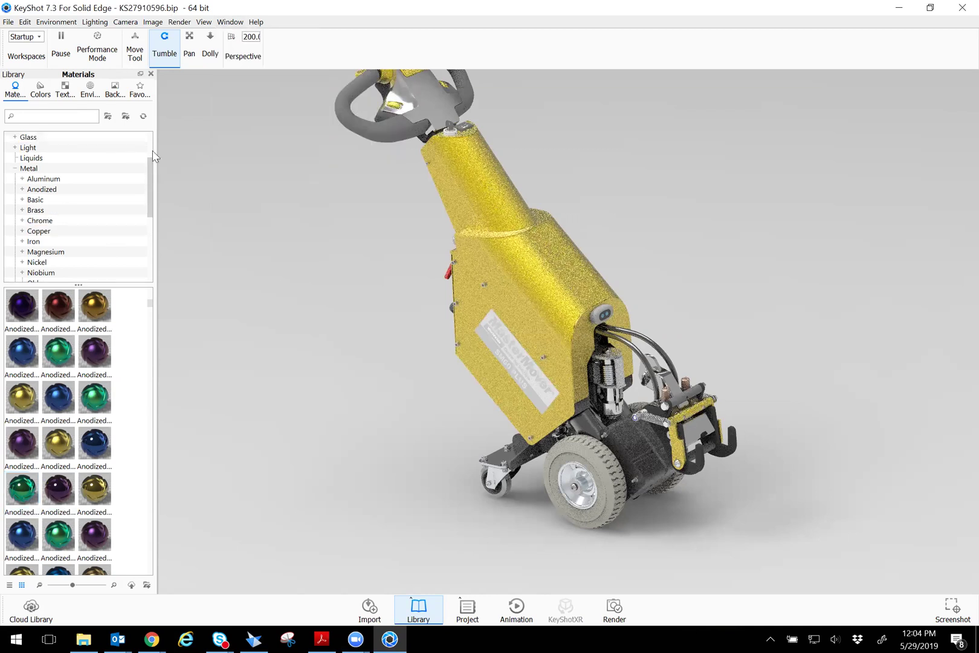
left_click(147, 116)
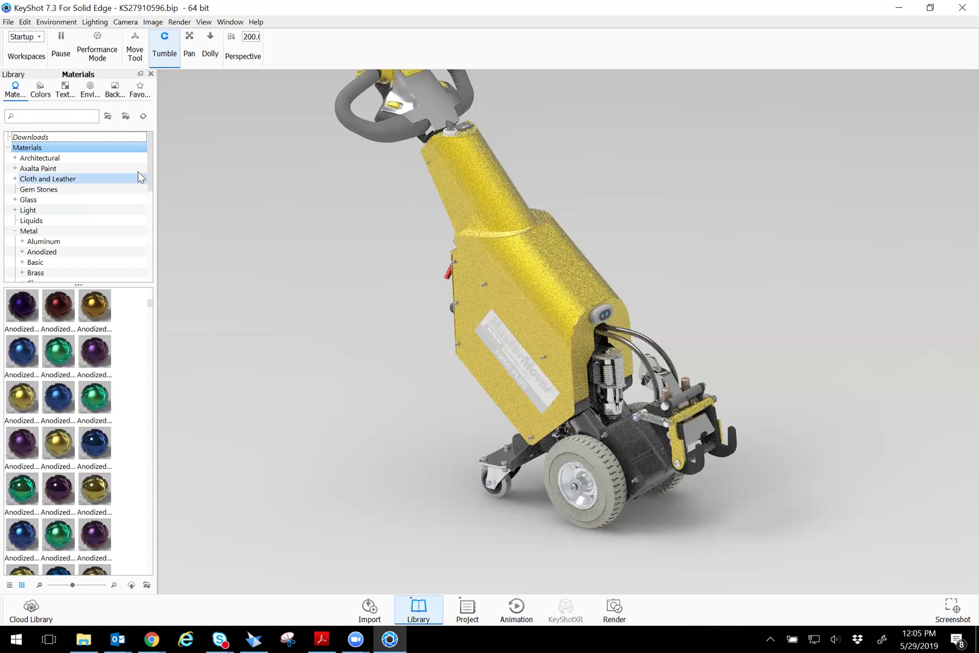
scroll(150, 175, "down", 2)
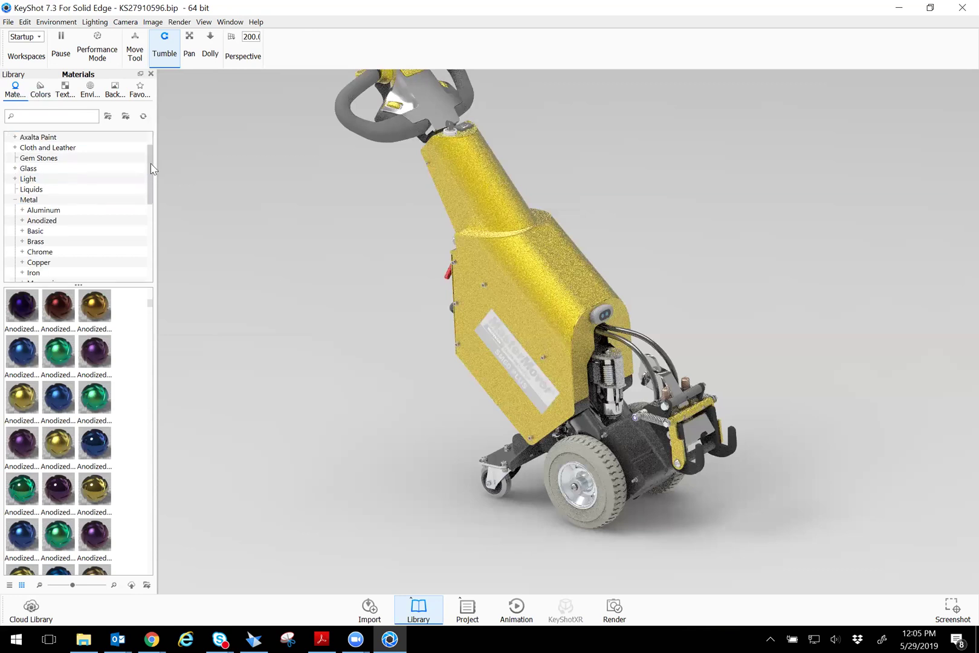
scroll(152, 167, "up", 2)
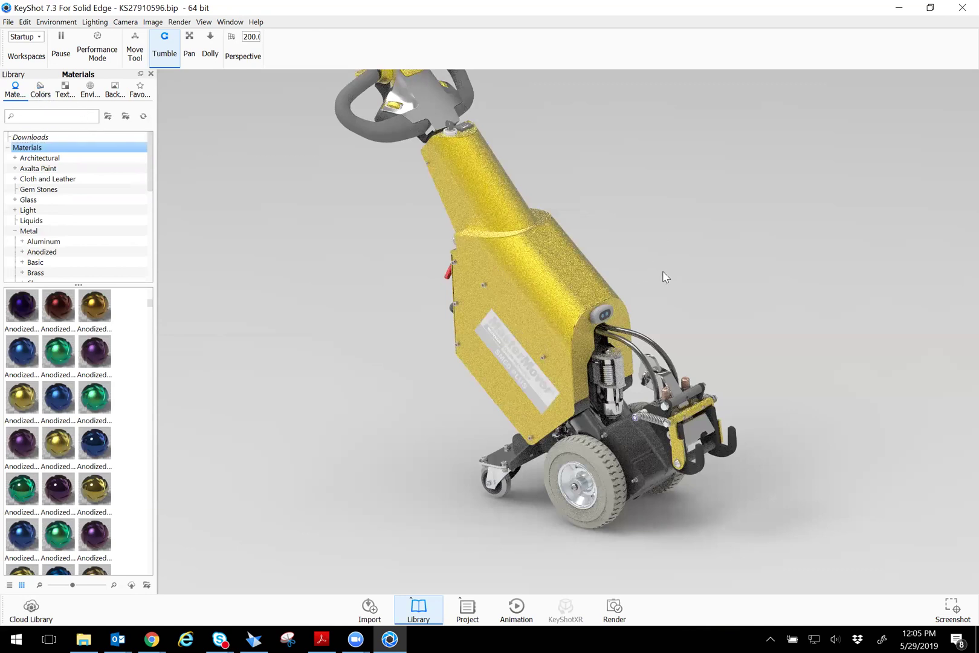
Tumble the camera around the MasterMover to examine the rendered model from different angles.
left_click_drag(662, 270, 641, 244)
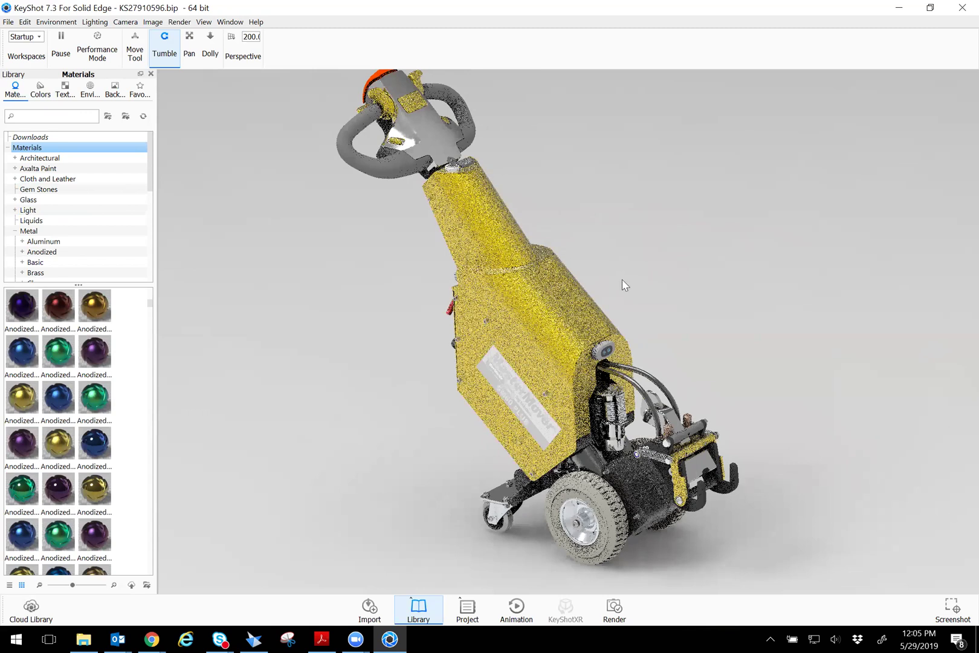
left_click_drag(586, 250, 661, 303)
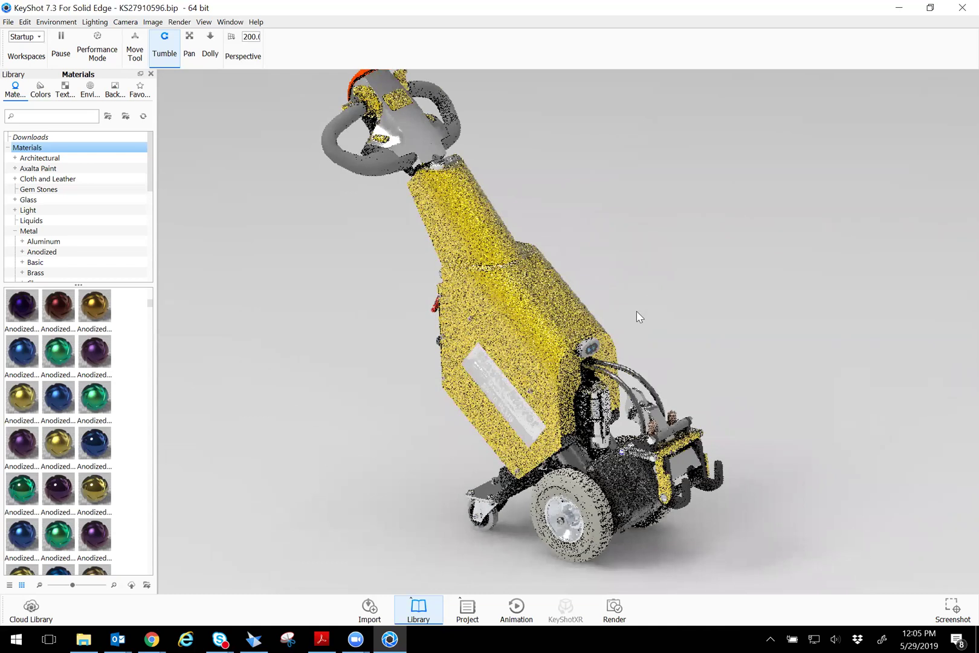
left_click_drag(669, 310, 685, 290)
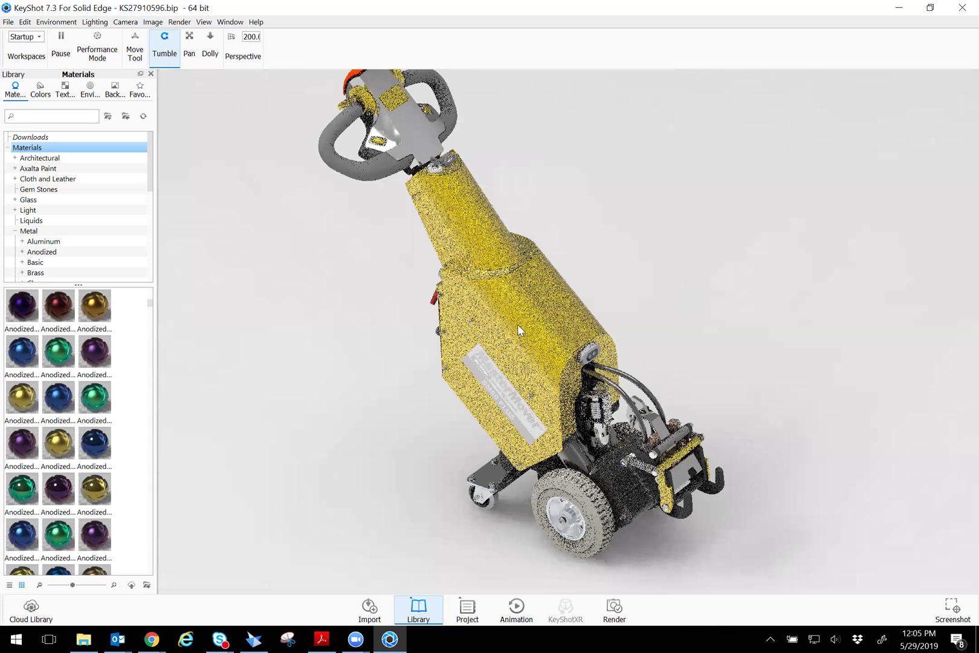
left_click_drag(438, 250, 435, 254)
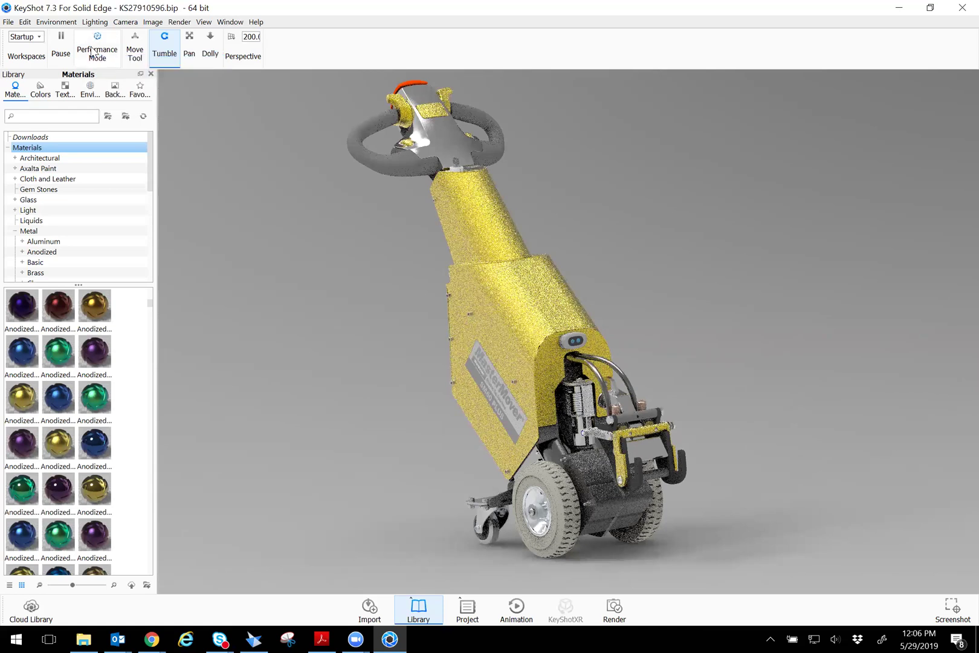
Try to move the MM-00218-001/A-SM HYDRAULIC subassembly with the Move Tool, using translate and rotate handles.
left_click(135, 52)
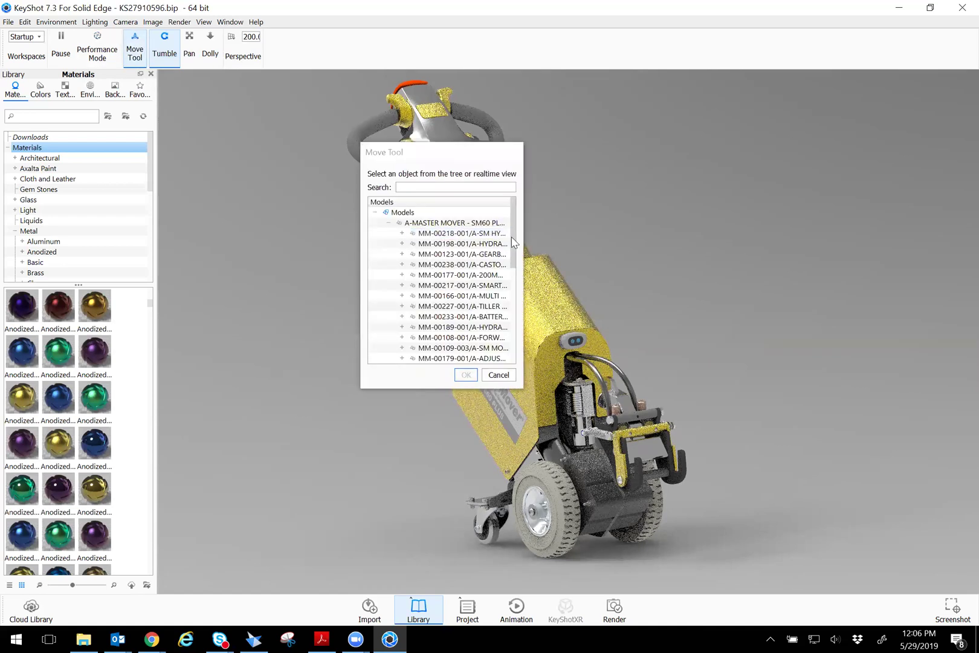
left_click(459, 235)
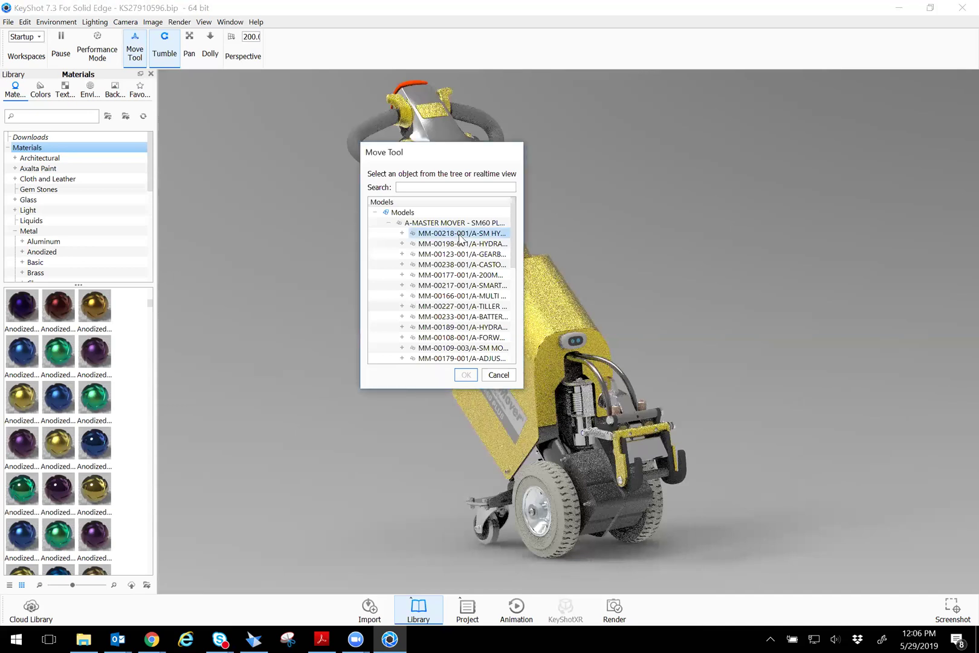
left_click(461, 236)
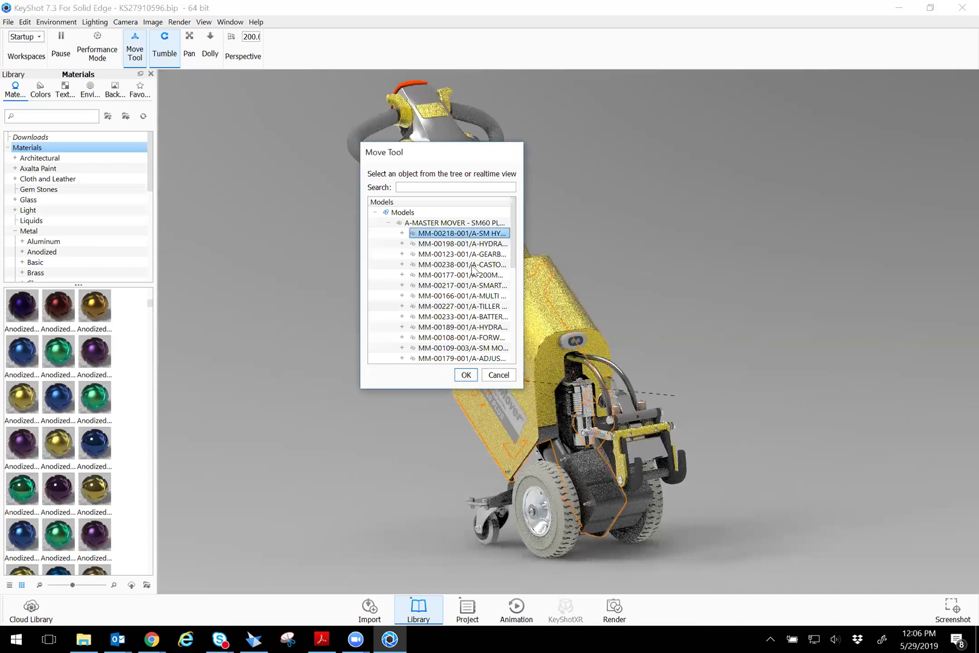
left_click(466, 375)
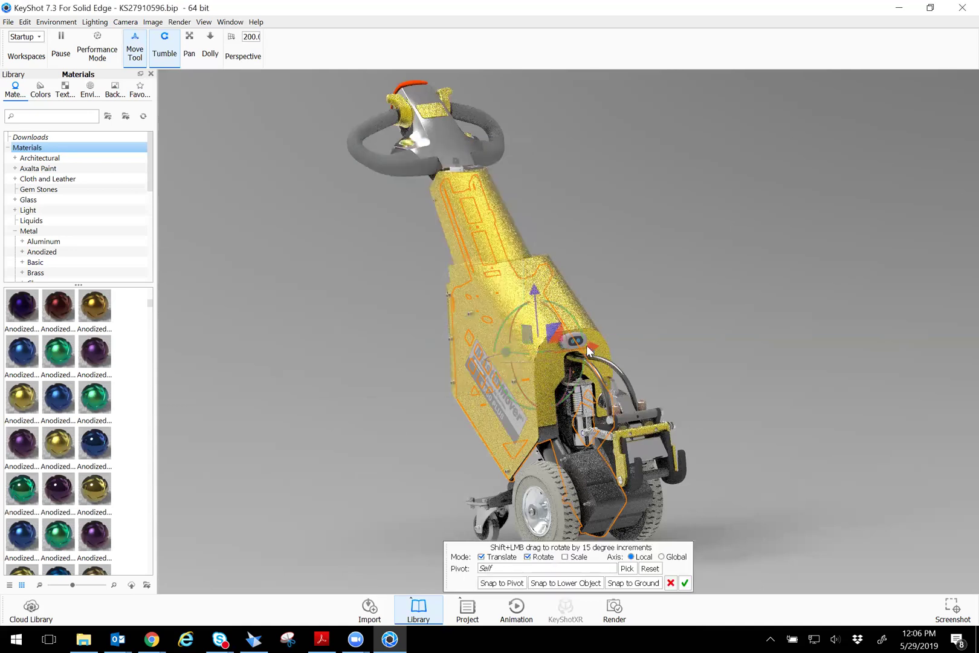
left_click_drag(613, 339, 579, 352)
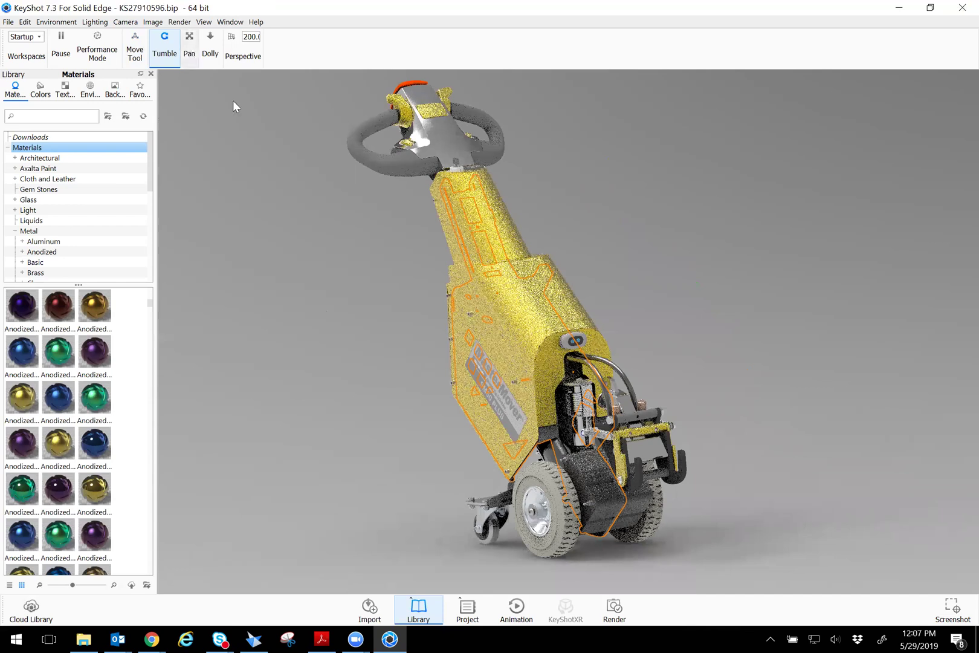
Pan and dolly the camera to examine the cover and hydraulic unit up close, and return to the whole machine.
middle_click_drag(493, 291, 507, 235)
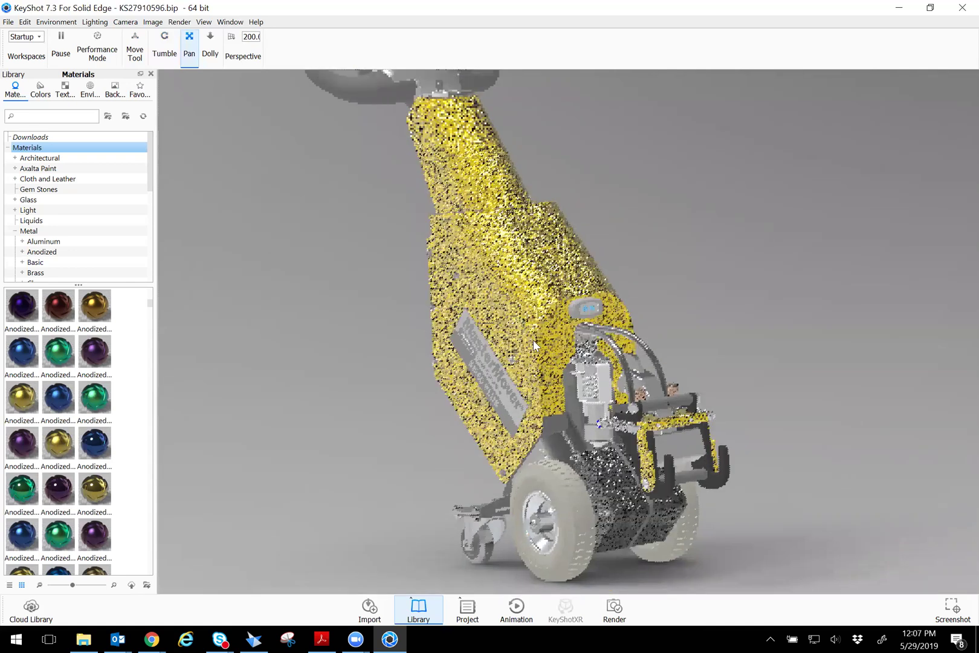
middle_click_drag(539, 354, 512, 281)
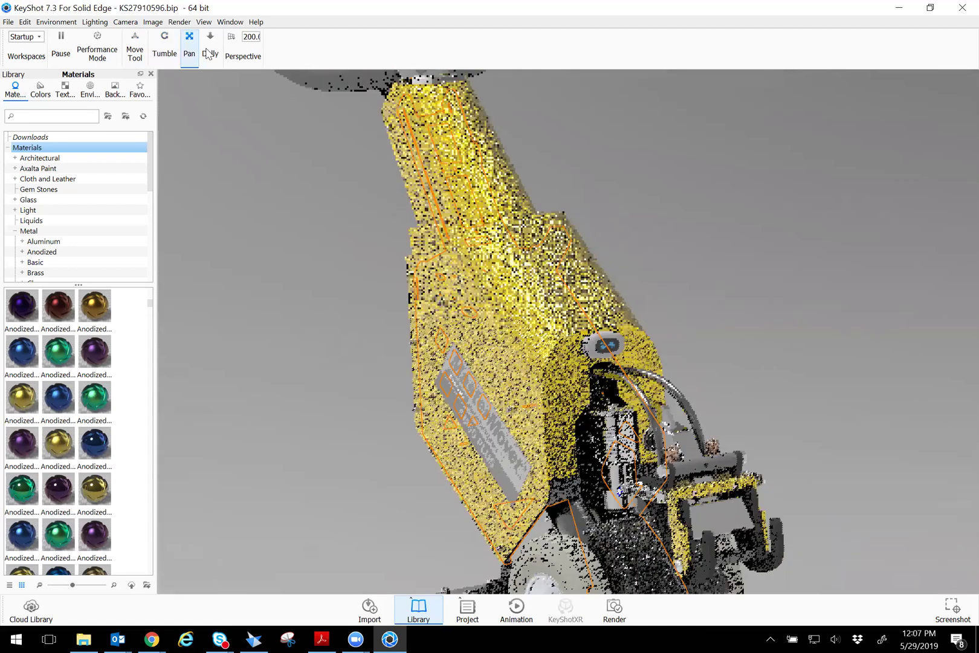
right_click_drag(503, 333, 528, 274)
right_click_drag(526, 218, 529, 104)
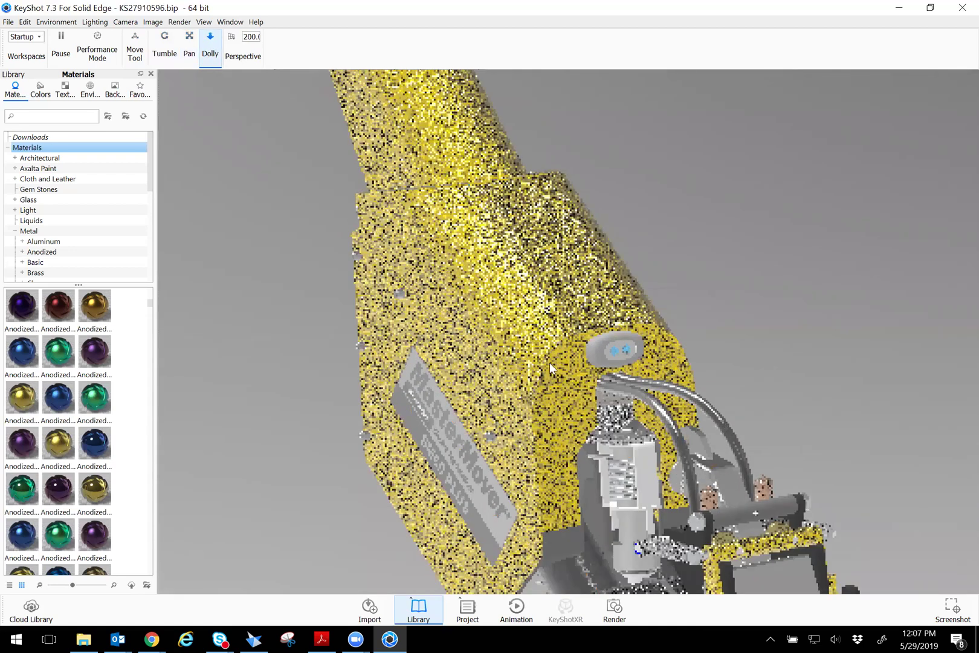
right_click_drag(552, 351, 553, 481)
scroll(502, 363, "down", 3)
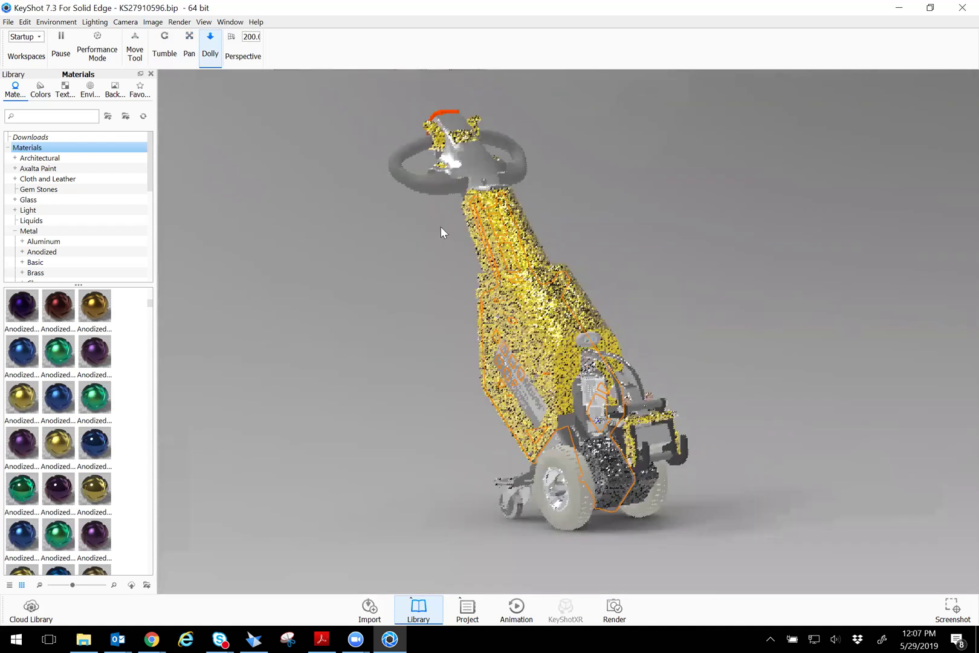
Reduce the camera perspective to 5.0 to test the distortion, and restore it to 200.
left_click(248, 37)
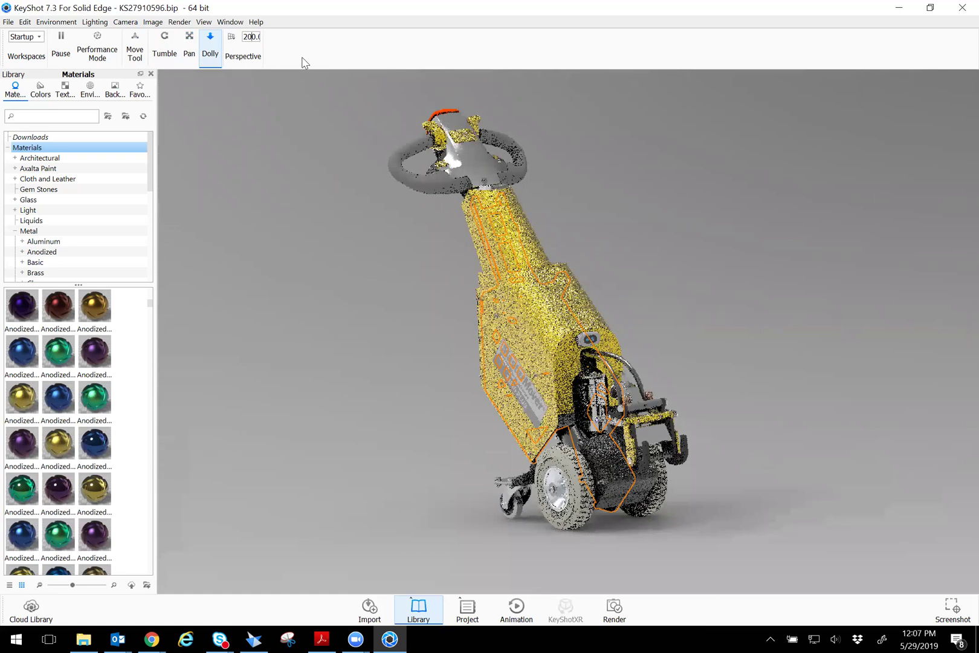
left_click_drag(305, 56, 269, 59)
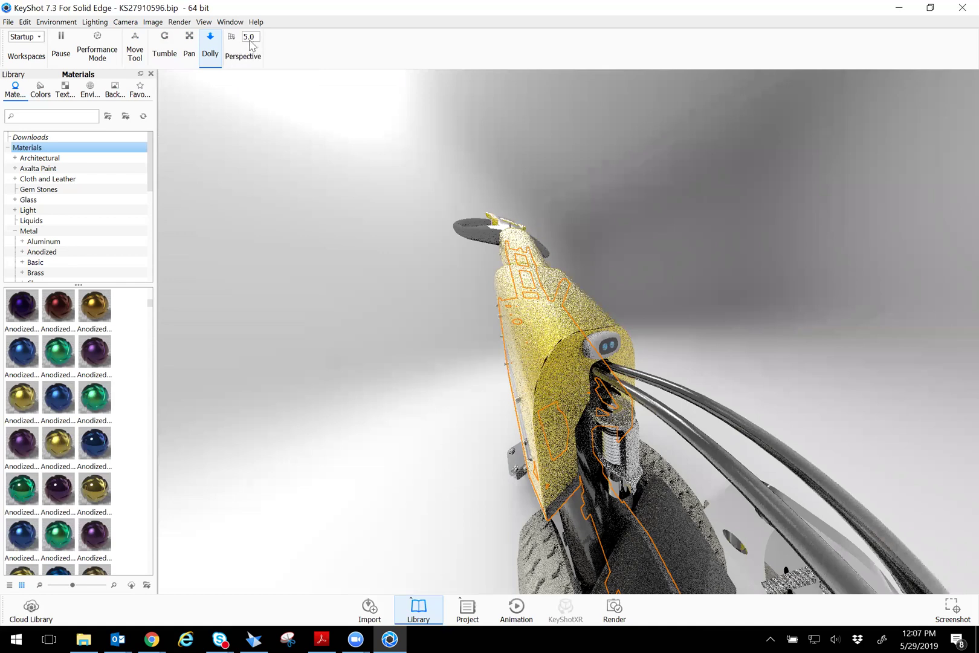
mouse_move(278, 60)
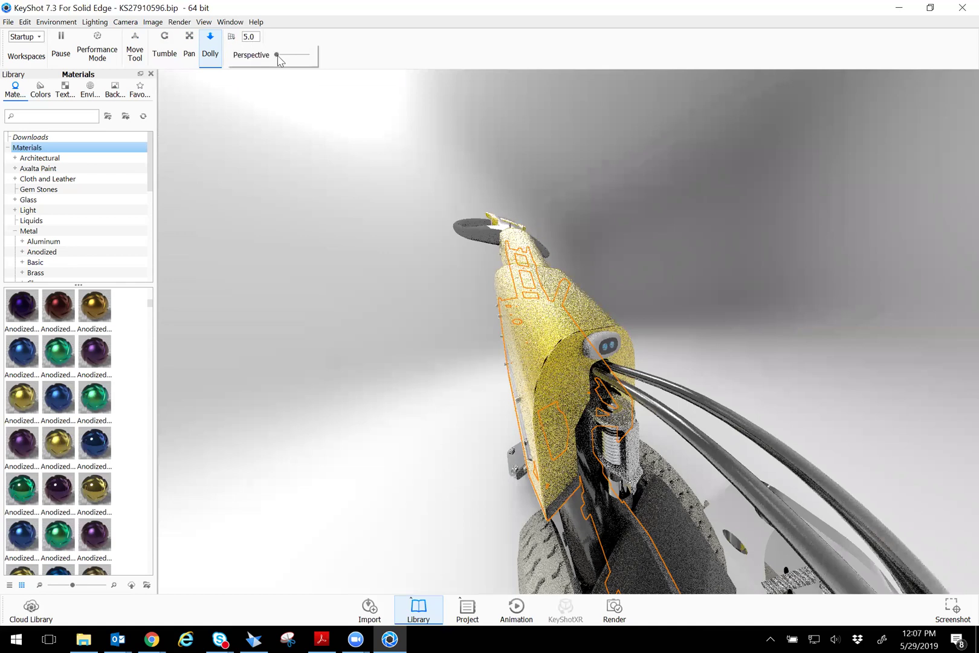
left_click_drag(278, 57, 320, 72)
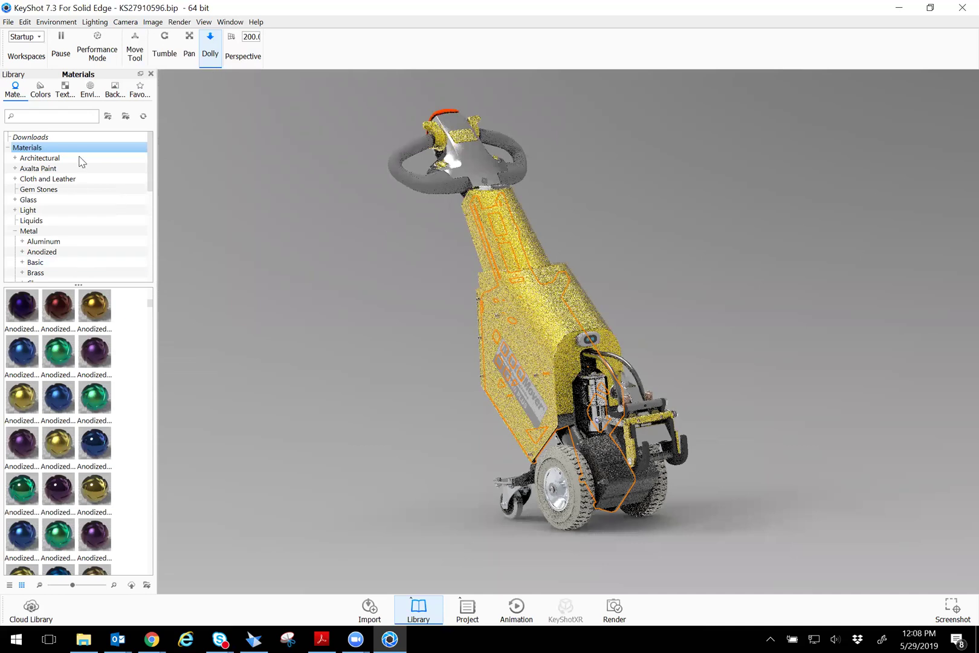
Collapse the Metal category in the material library and check the Light subcategories.
left_click(8, 148)
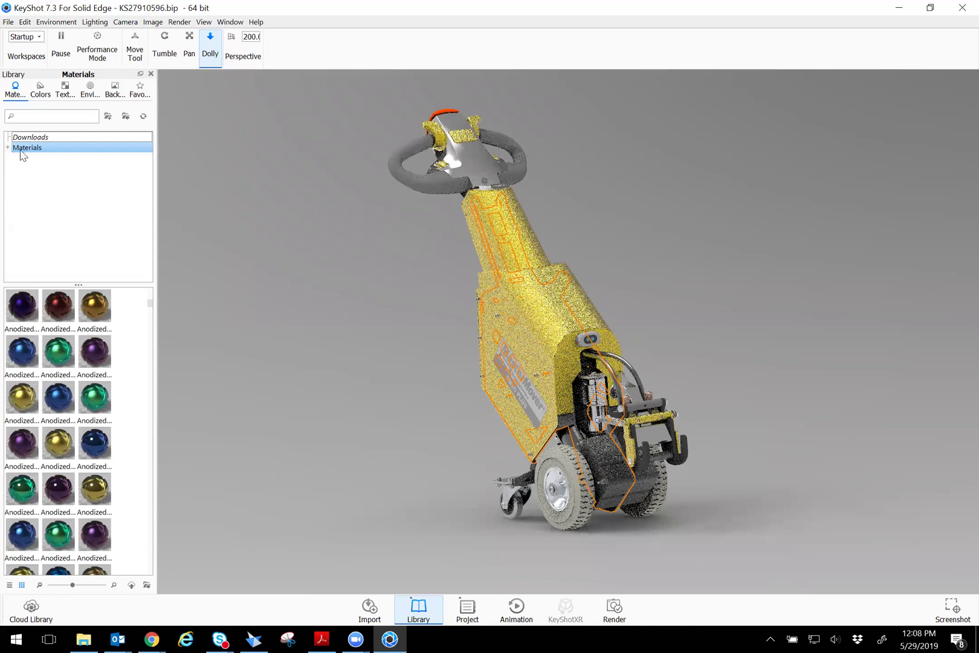
left_click(8, 148)
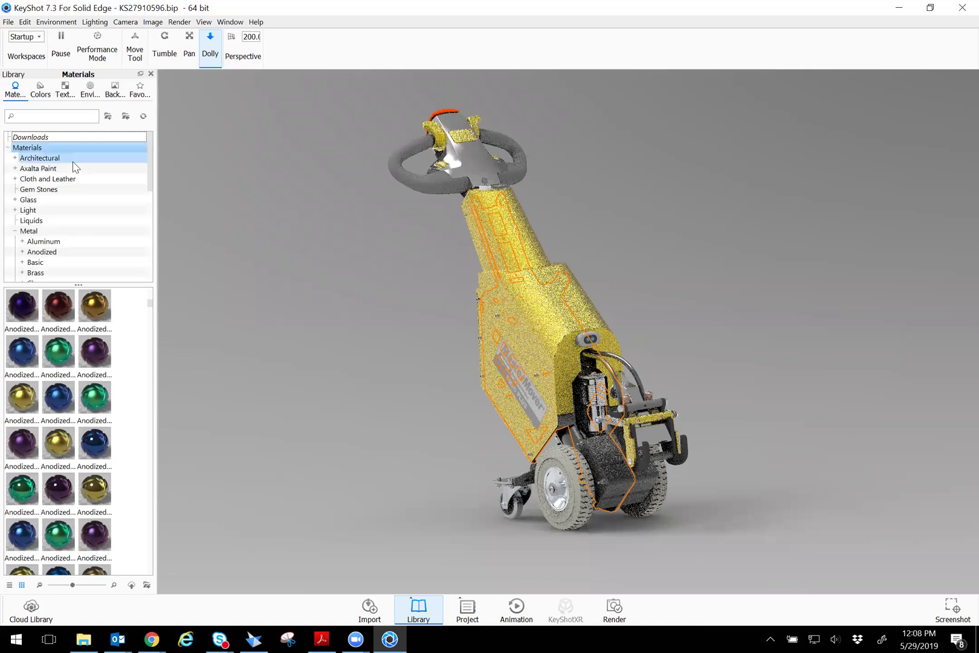
left_click(15, 230)
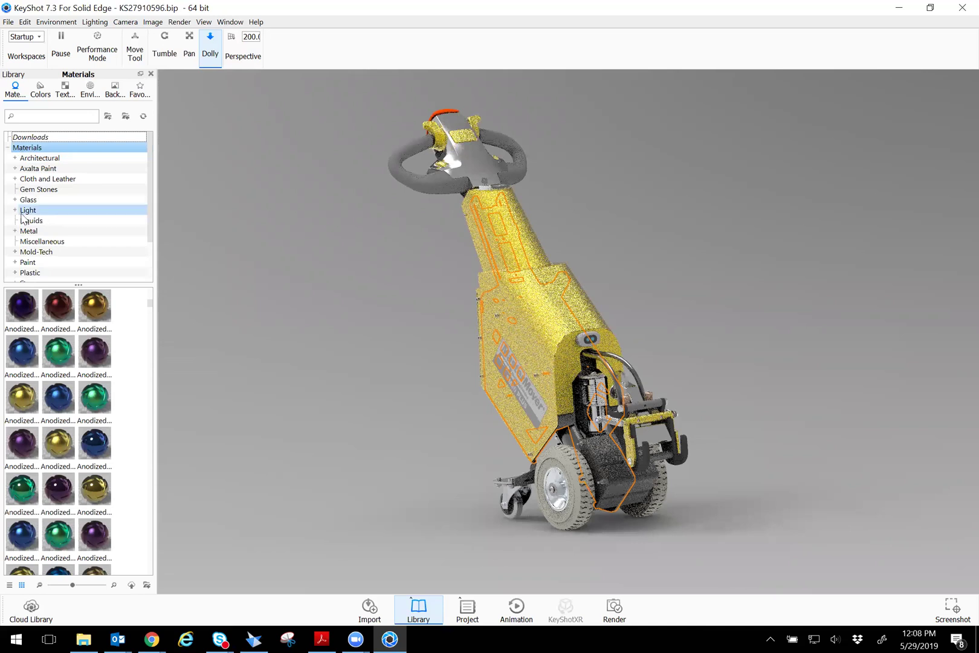
left_click(15, 210)
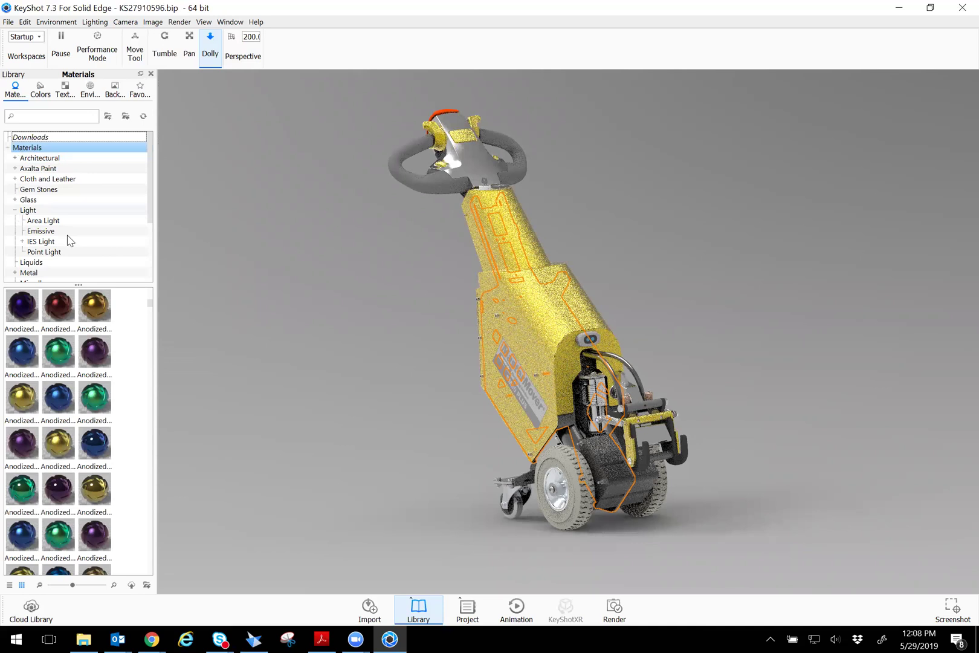
left_click(35, 232)
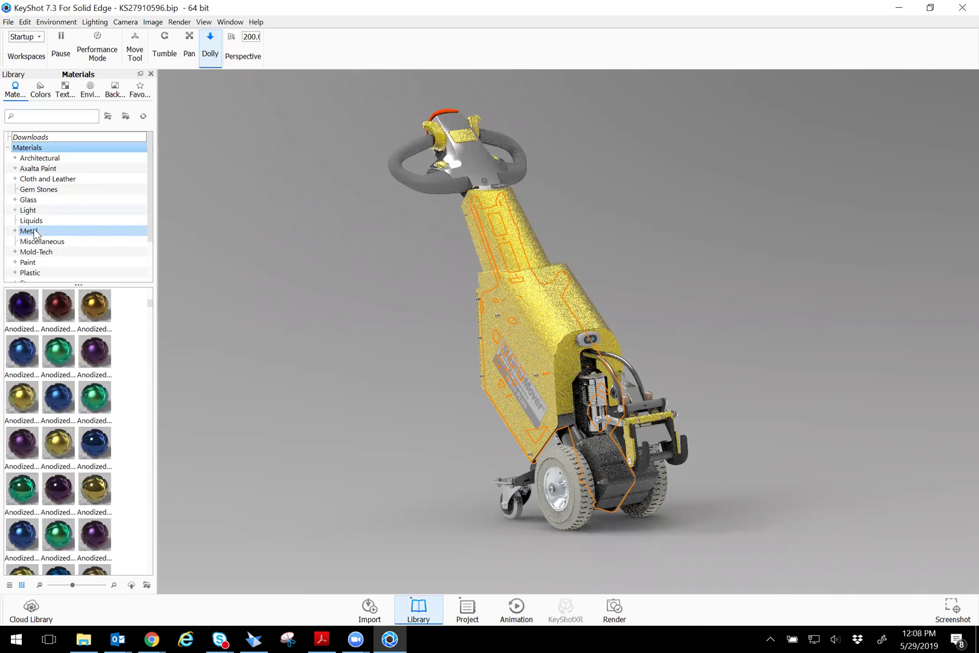
Search the material library for "rubb" and apply the Rubber material to the hydraulic hoses.
left_click(470, 414)
scroll(751, 348, "up", 2)
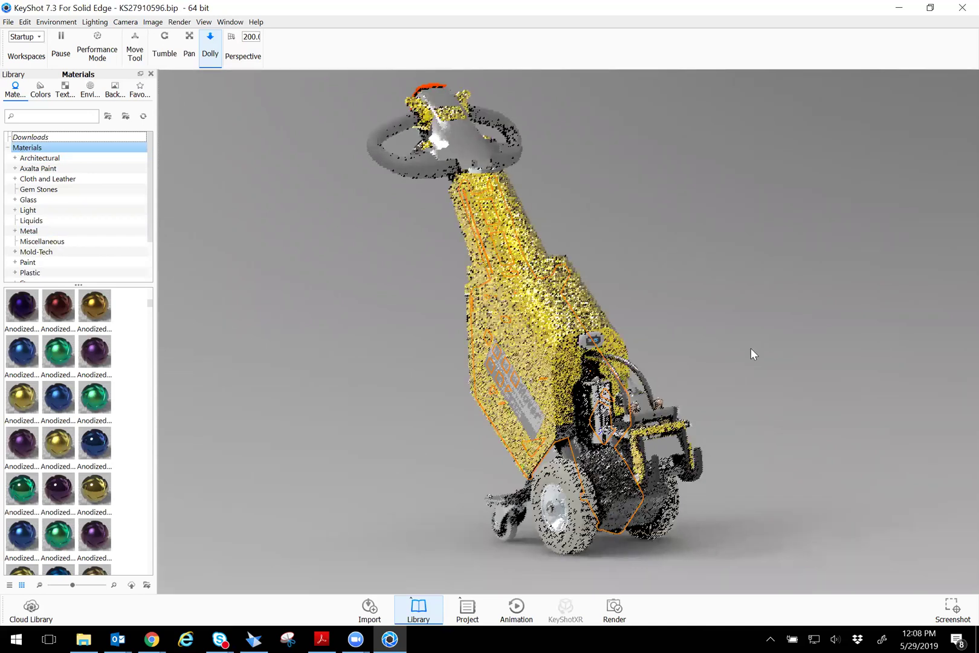
scroll(811, 356, "up", 2)
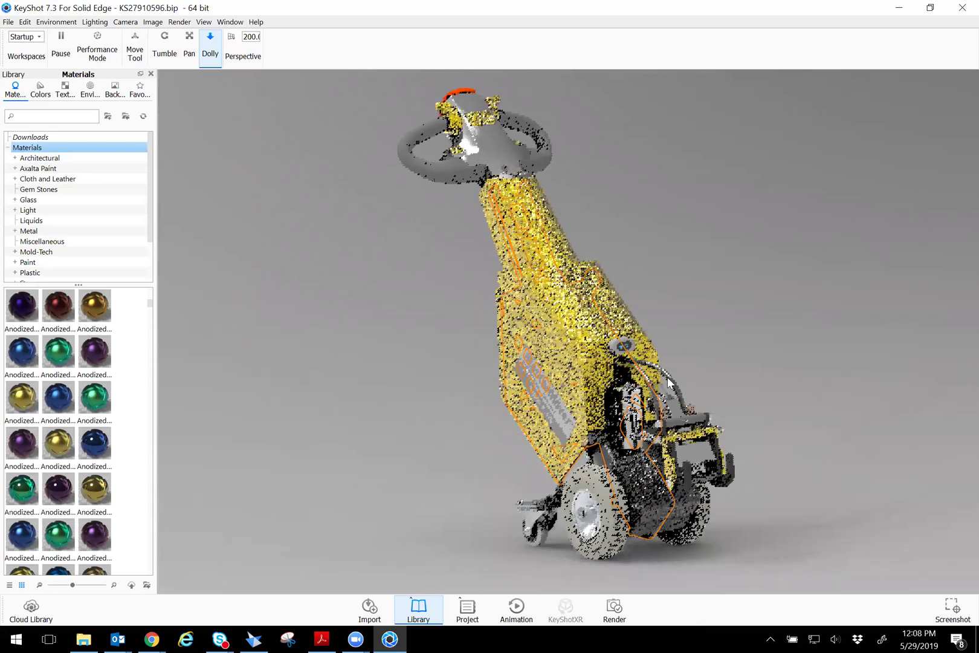
scroll(669, 383, "up", 2)
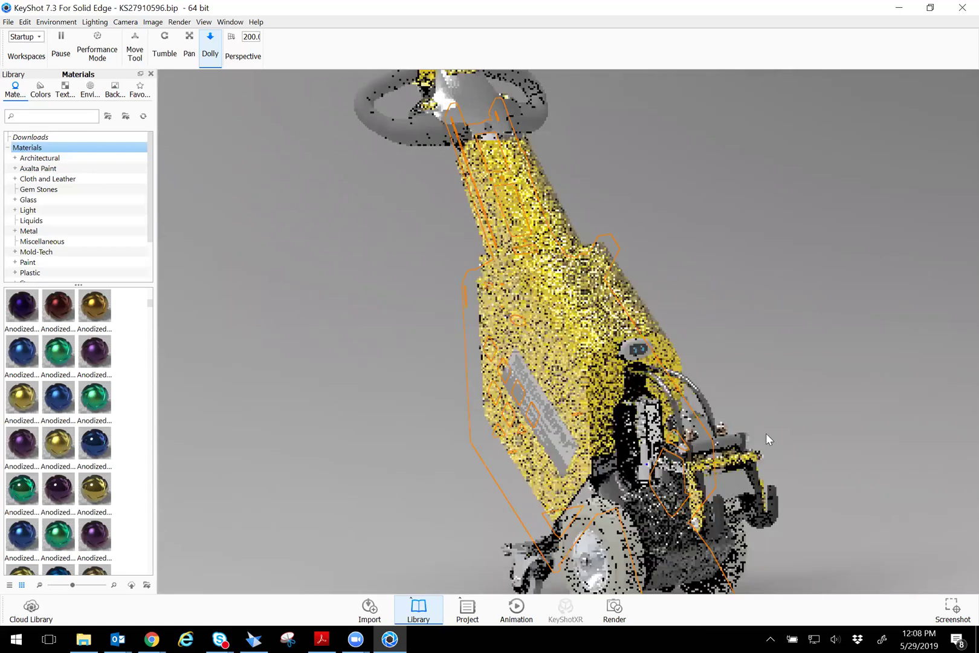
scroll(766, 433, "up", 2)
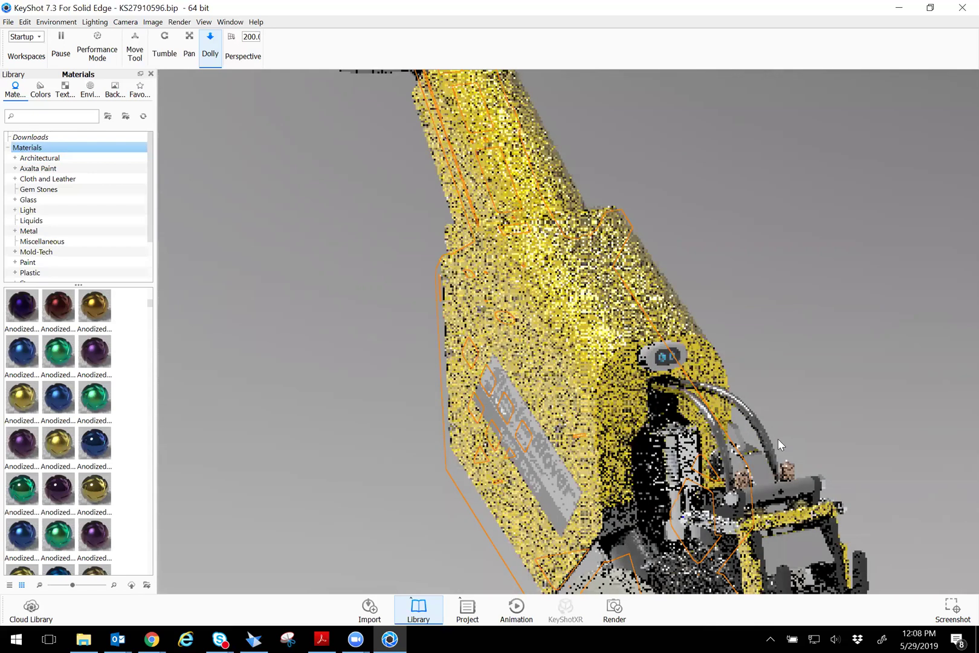
scroll(778, 441, "up", 2)
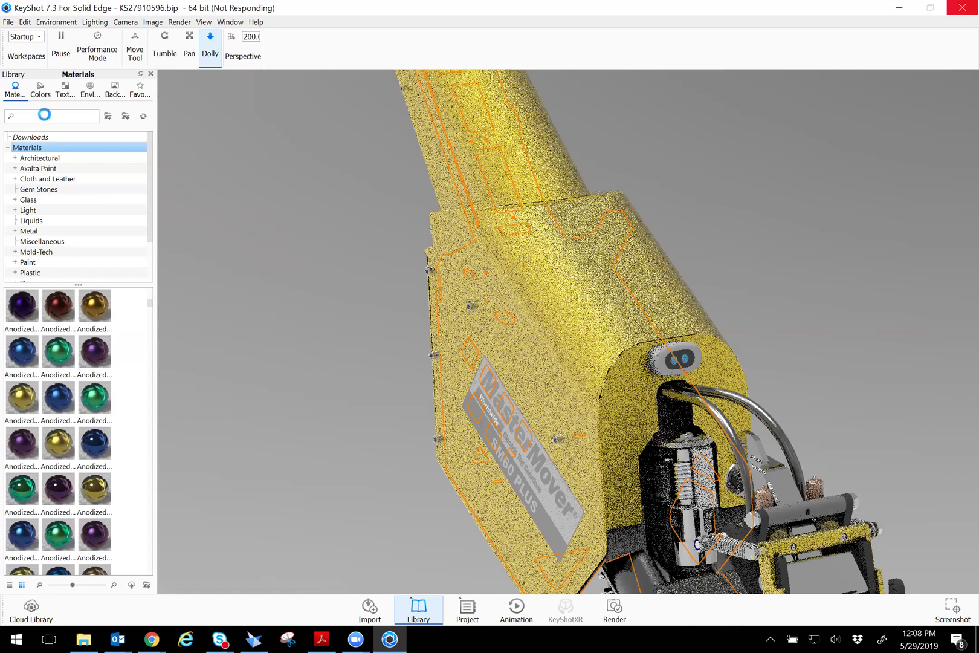
type("rubb")
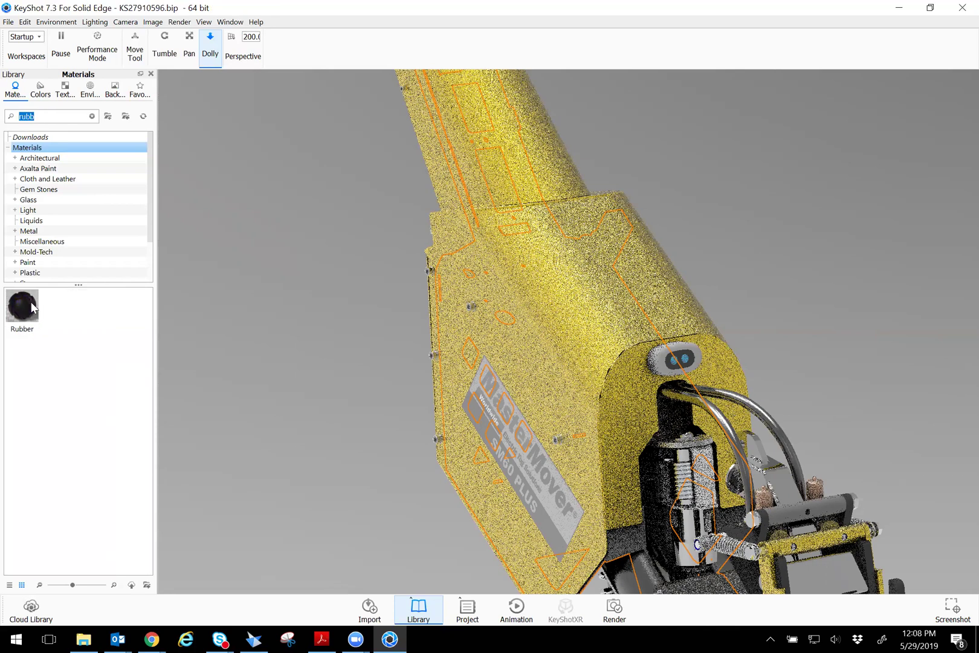
left_click_drag(37, 312, 728, 431)
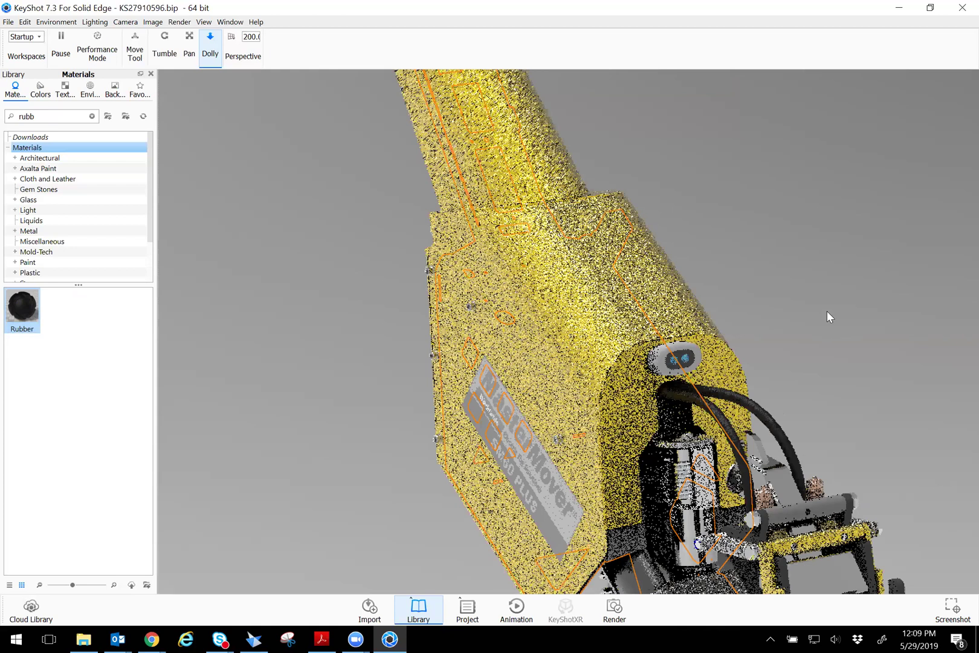
Tumble the camera to a lower angle around the hydraulic unit and switch on Performance Mode.
left_click(163, 48)
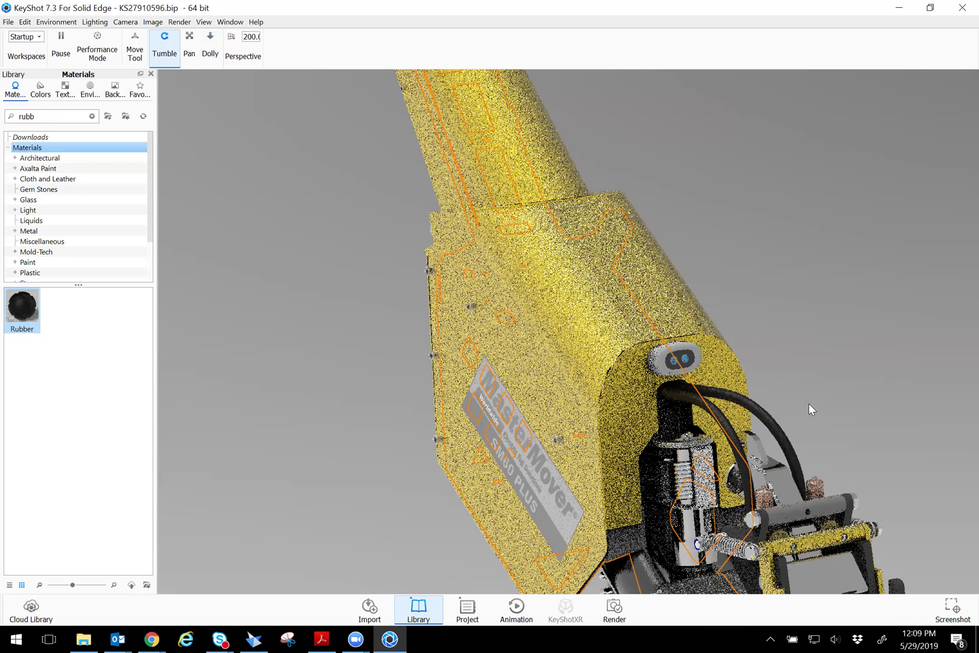
left_click_drag(820, 424, 820, 439)
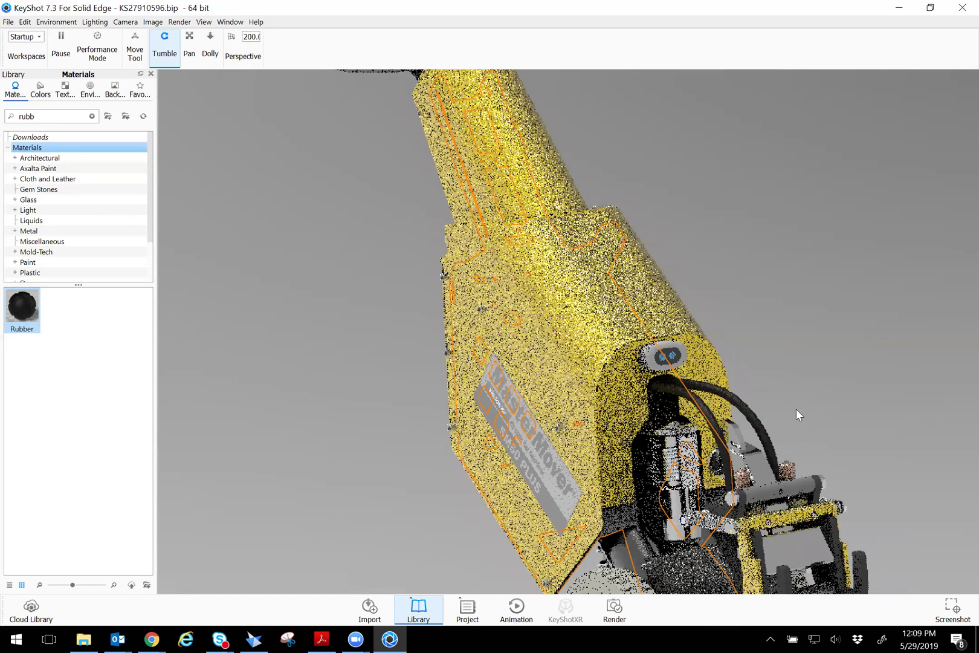
left_click_drag(788, 395, 788, 402)
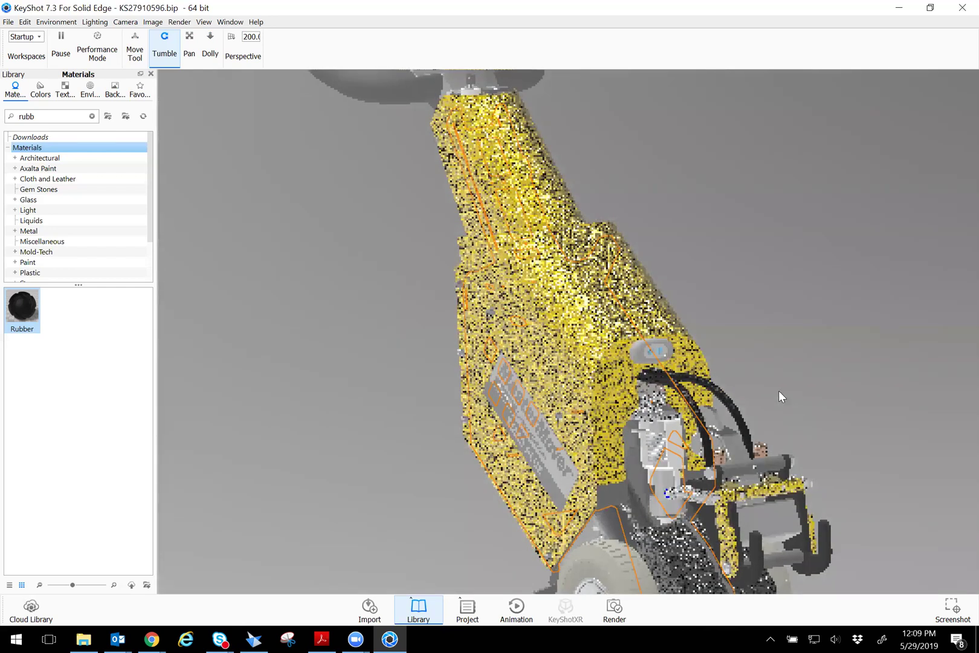
left_click_drag(682, 348, 750, 370)
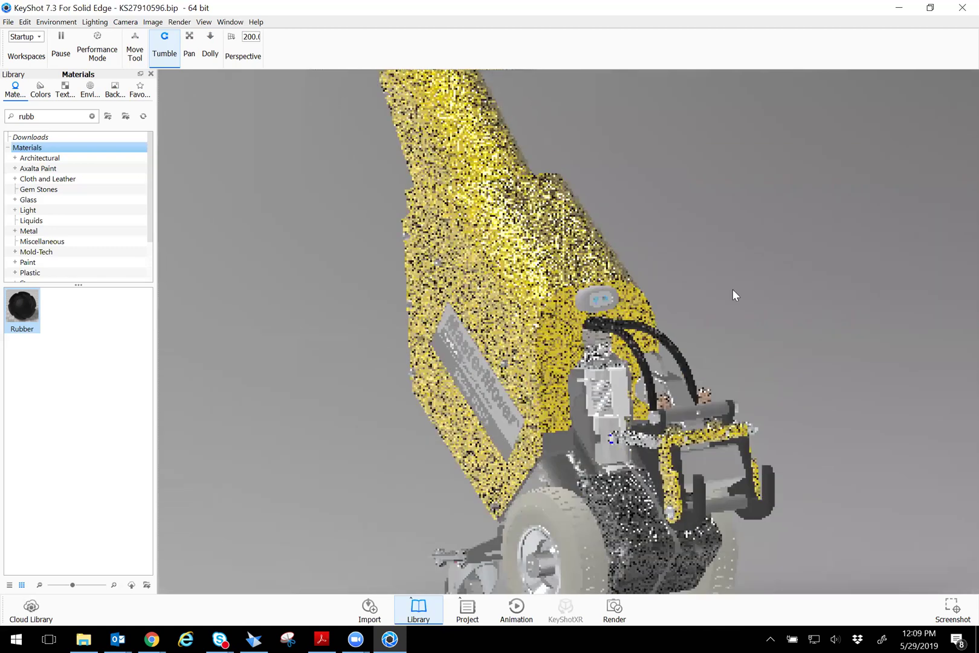
left_click(100, 53)
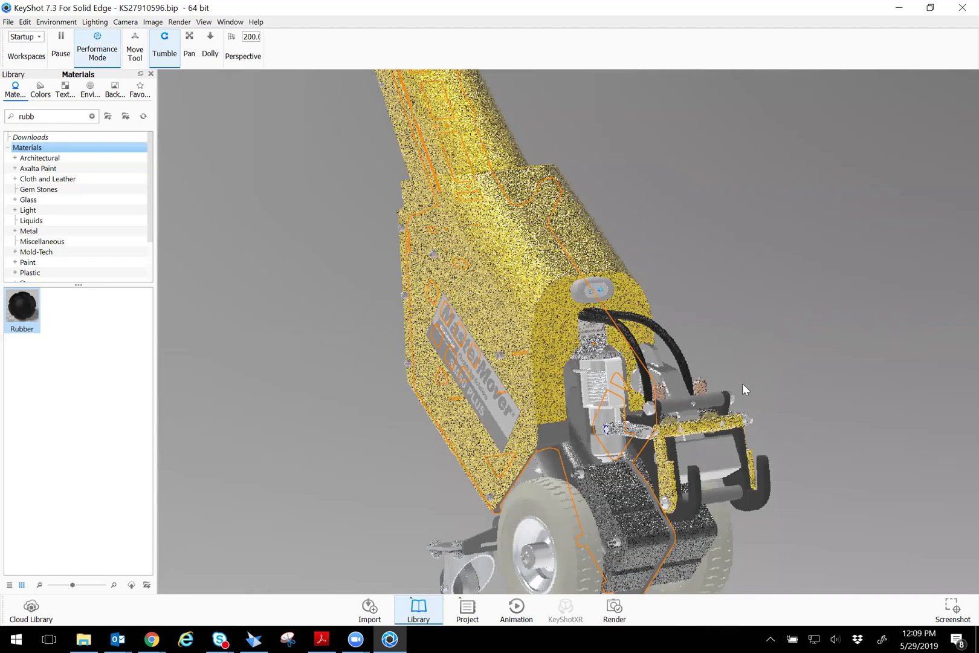
left_click_drag(742, 384, 748, 384)
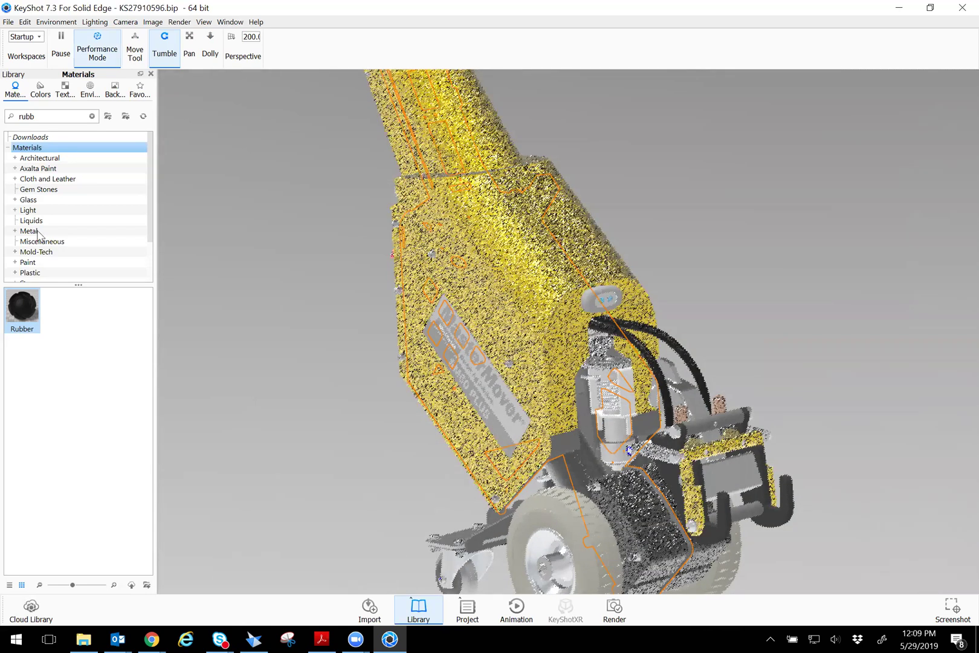
Try the Aluminum Polished material from the Metal category on the parts behind the hydraulic hoses.
left_click(15, 231)
left_click(51, 243)
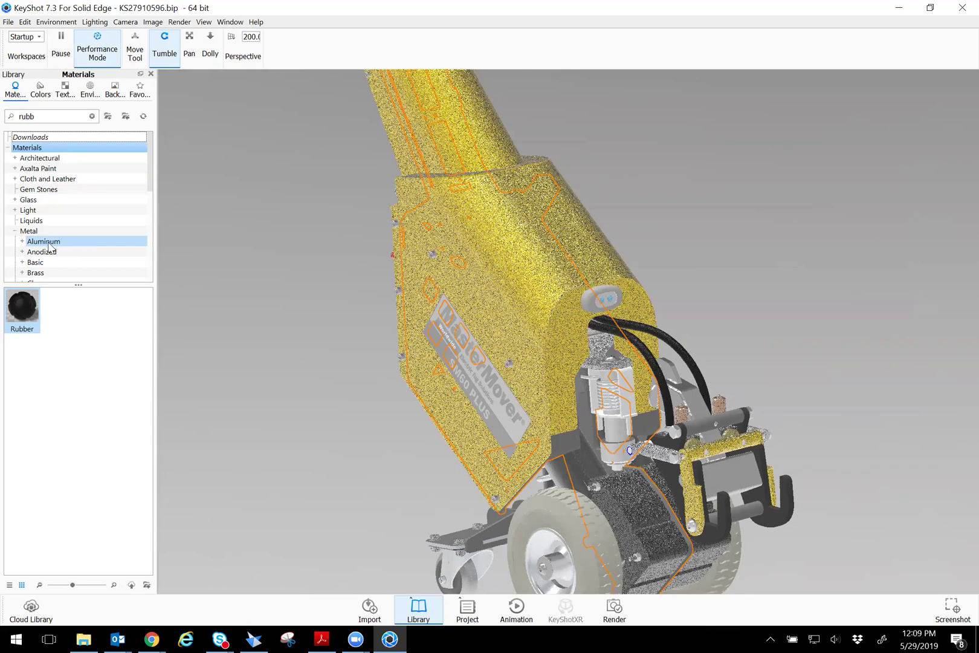
key("Down")
key("Down")
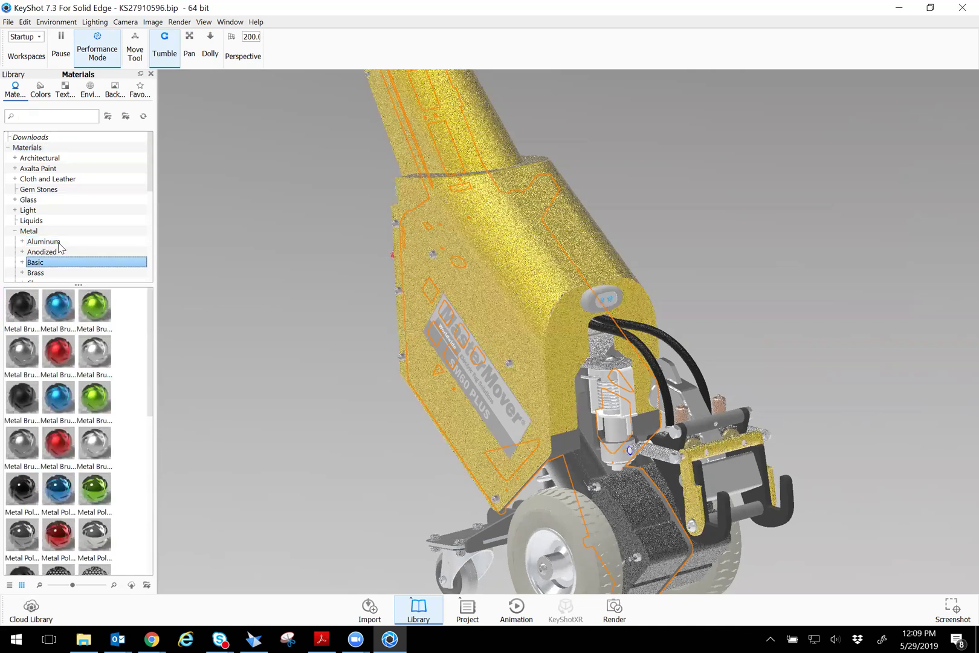
key("Up")
key("Up")
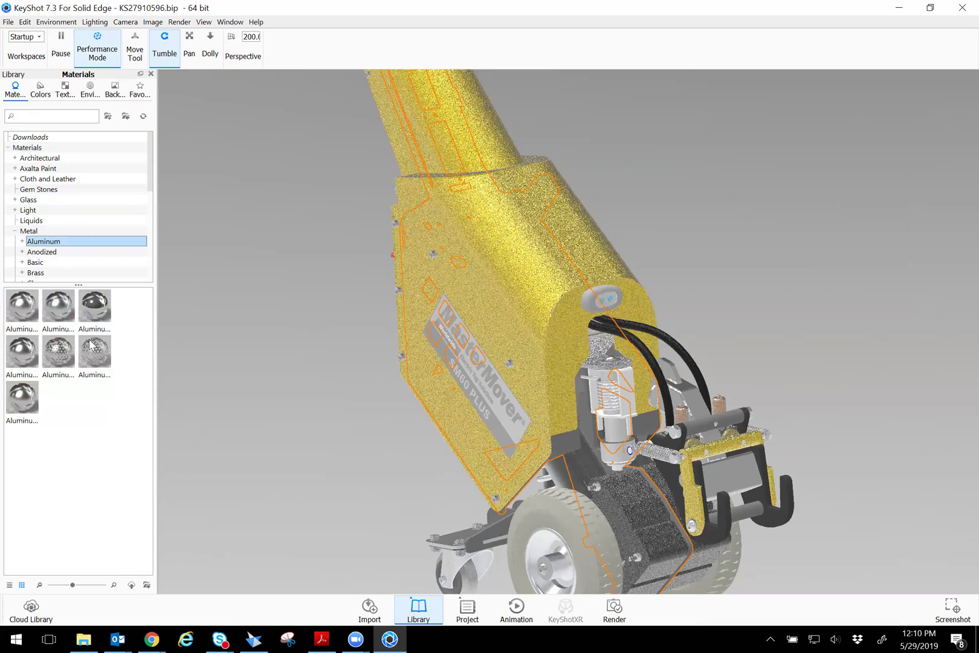
left_click(94, 347)
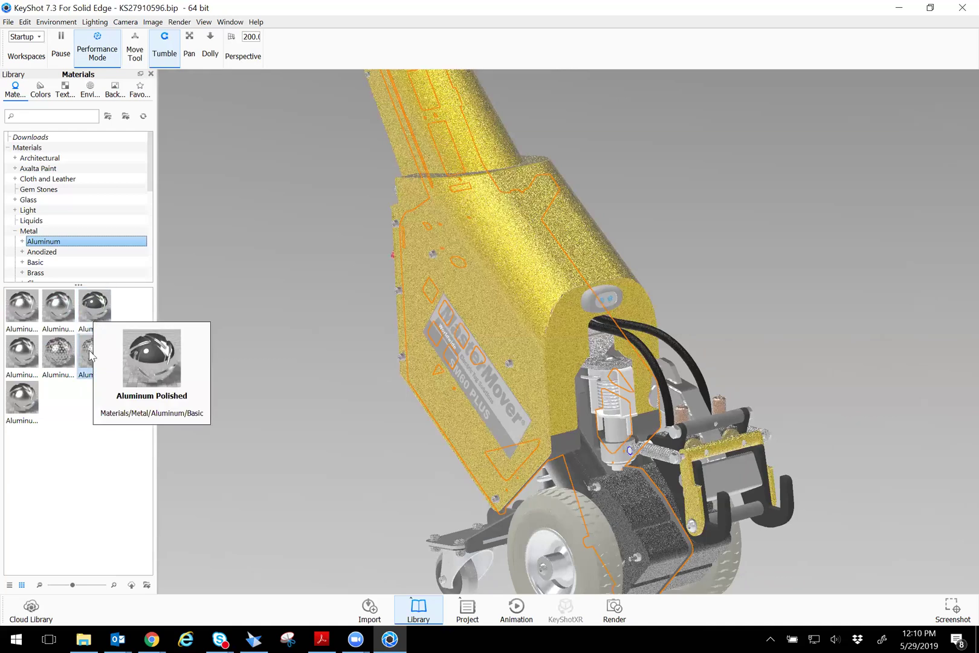
mouse_move(90, 355)
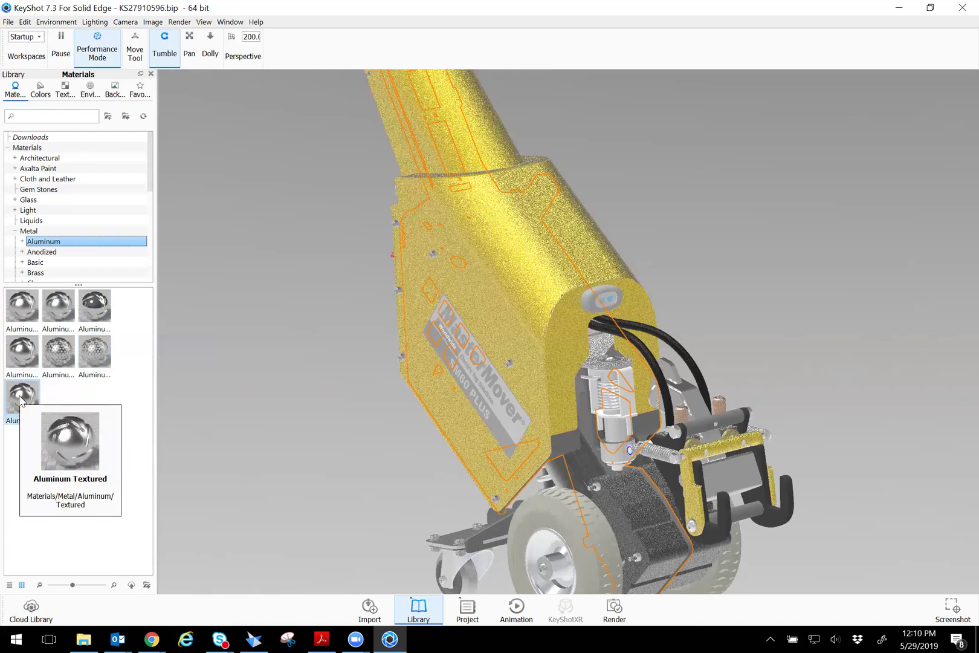
mouse_move(90, 304)
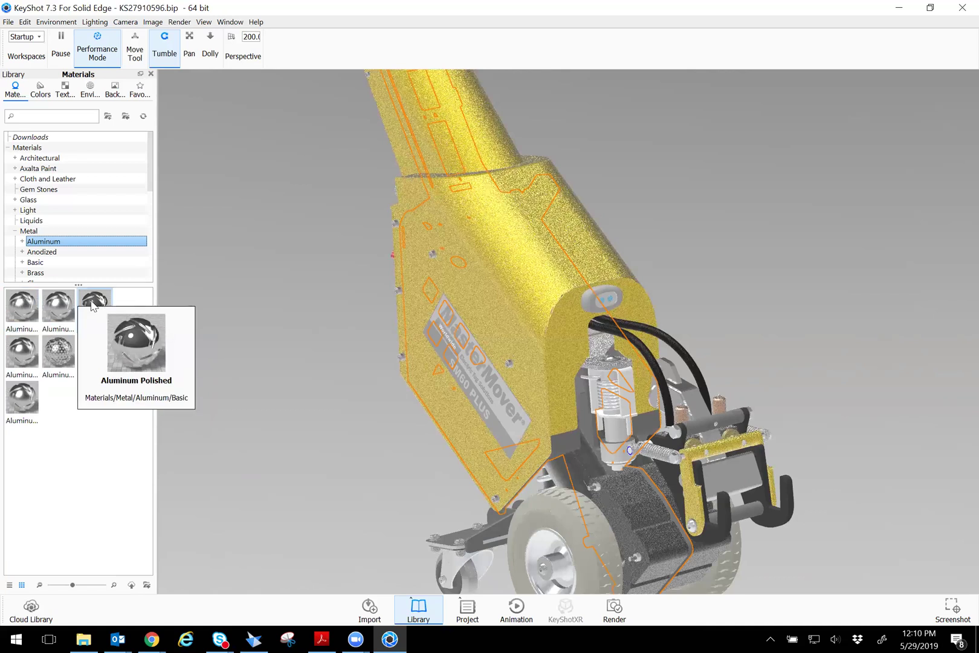
left_click_drag(92, 305, 694, 398)
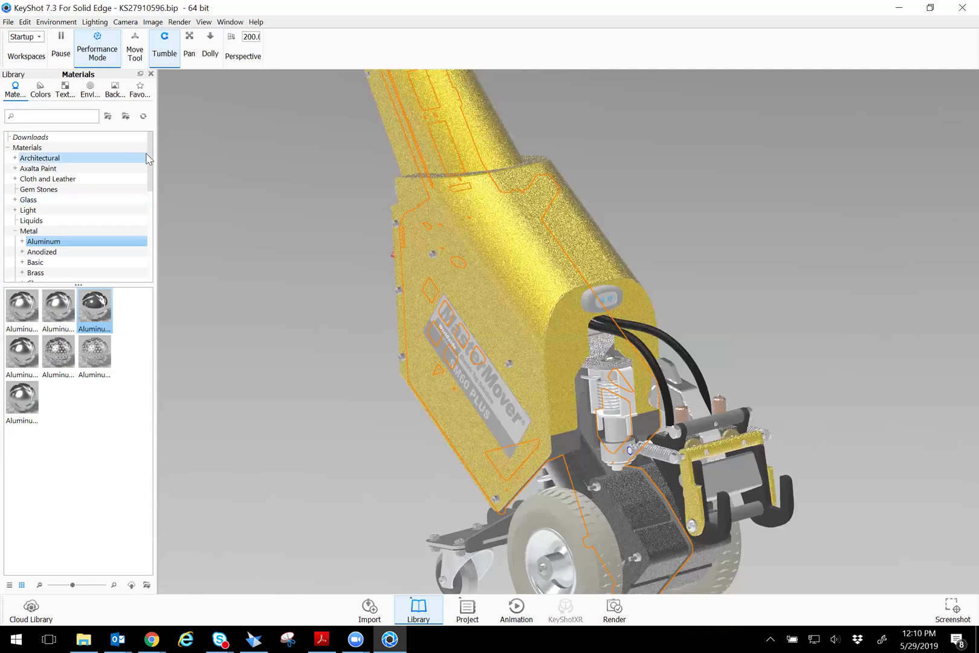
Browse the Metal subcategories, expanding Nickel and checking the Niobium materials.
left_click(151, 209)
scroll(152, 211, "down", 1)
scroll(29, 201, "up", 1)
left_click(23, 189)
left_click(40, 200)
left_click(43, 253)
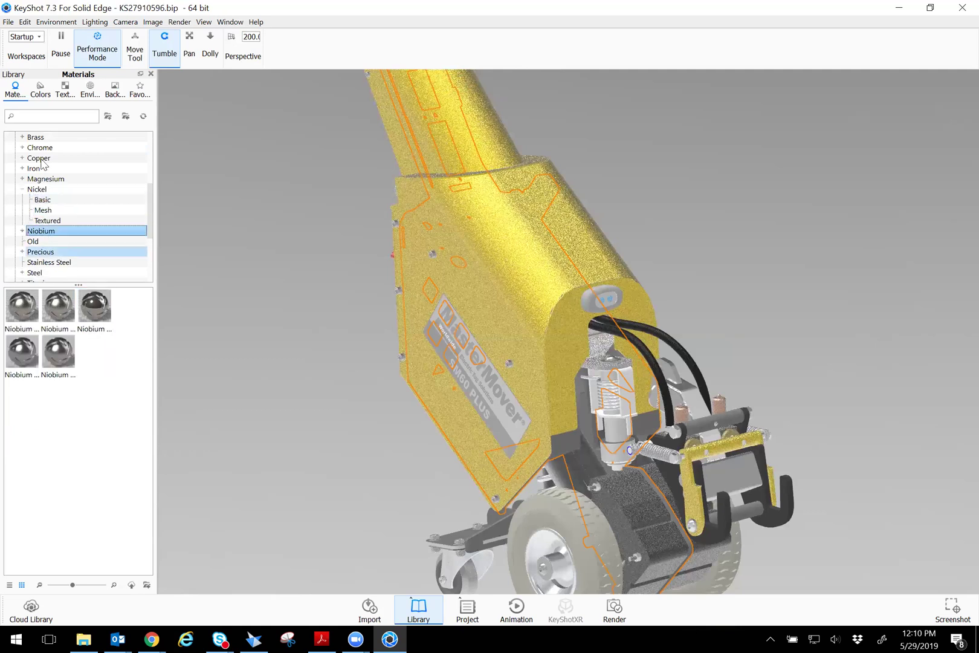
Find a green anodized metal in the full material list and apply it to the drive wheel tires.
scroll(37, 181, "up", 5)
left_click(35, 148)
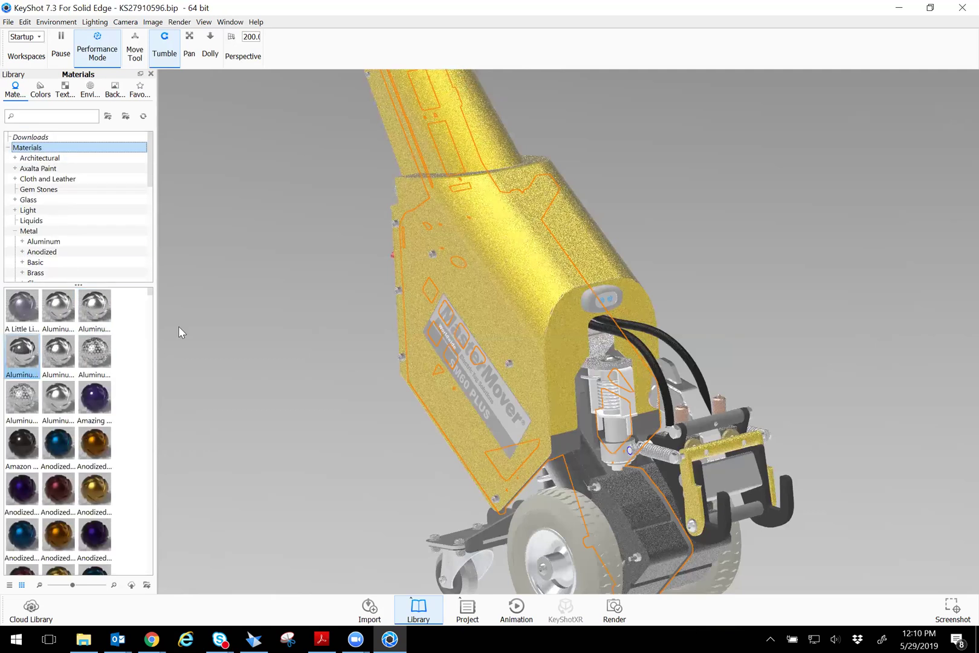
scroll(153, 311, "down", 1)
scroll(152, 311, "down", 8)
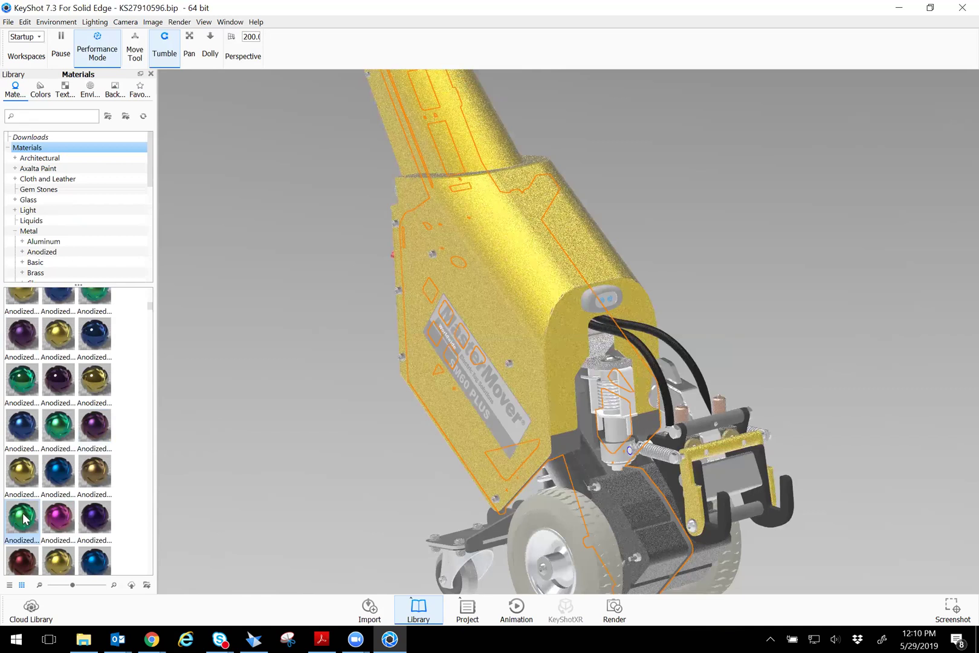
left_click_drag(24, 528, 550, 575)
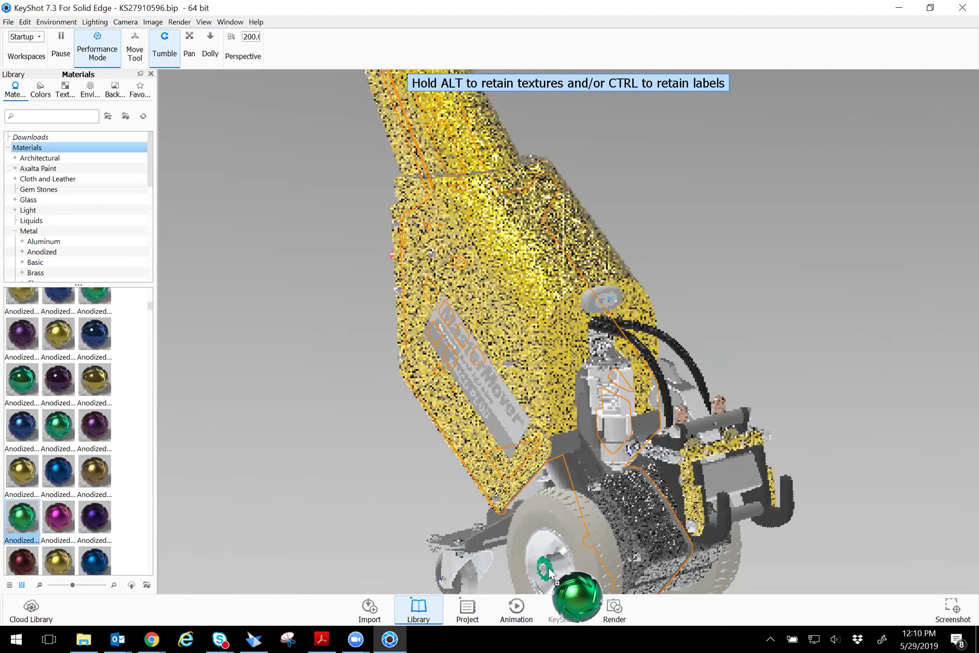
left_click_drag(550, 573, 581, 529)
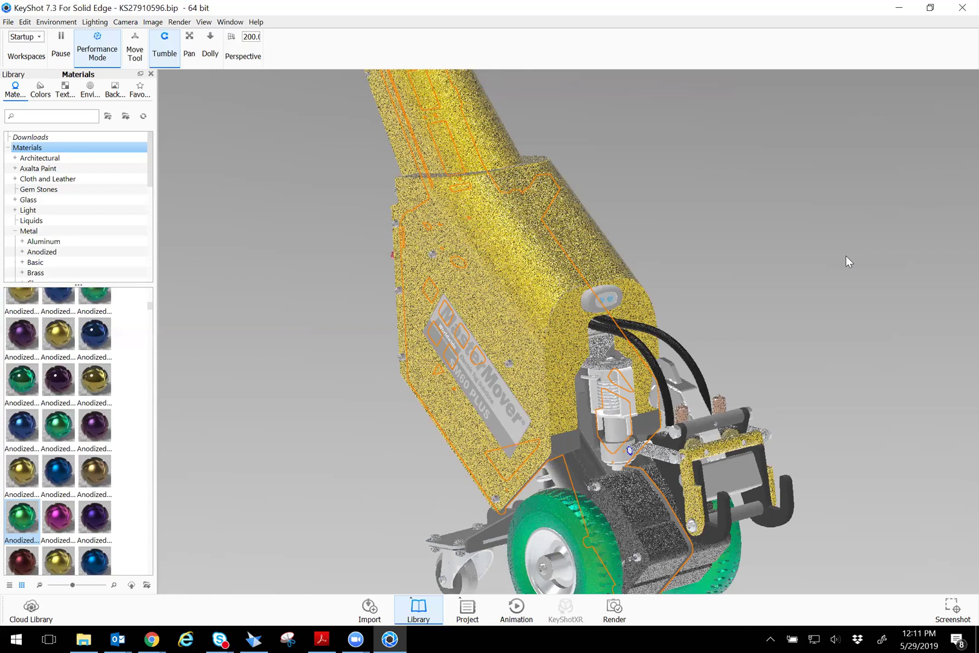
Set the Warehouse image from the Interior backplates as the scene background.
left_click(115, 90)
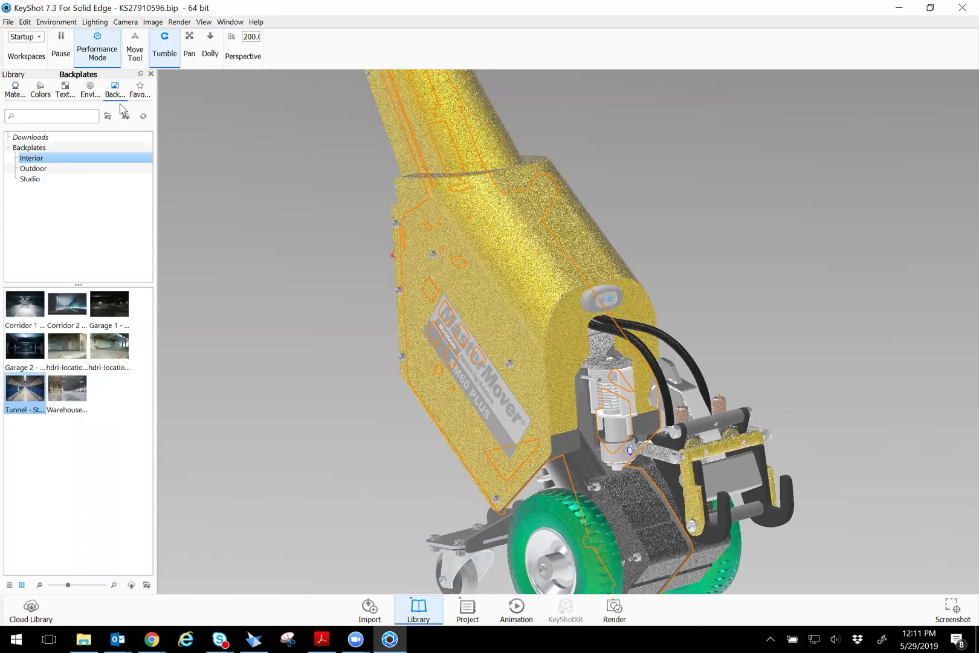
left_click(36, 178)
left_click(43, 160)
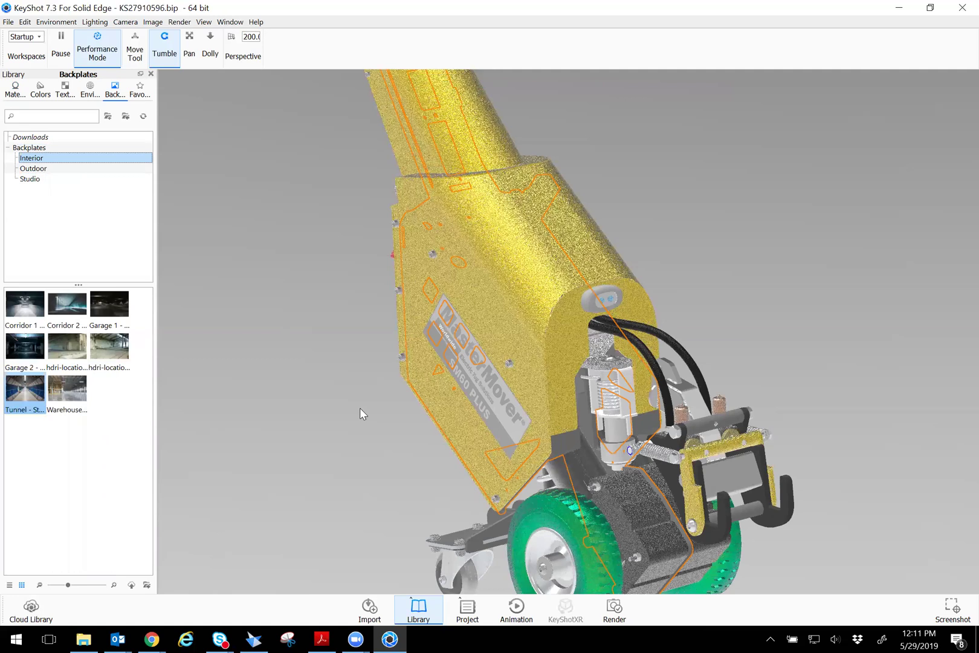
scroll(411, 288, "down", 3)
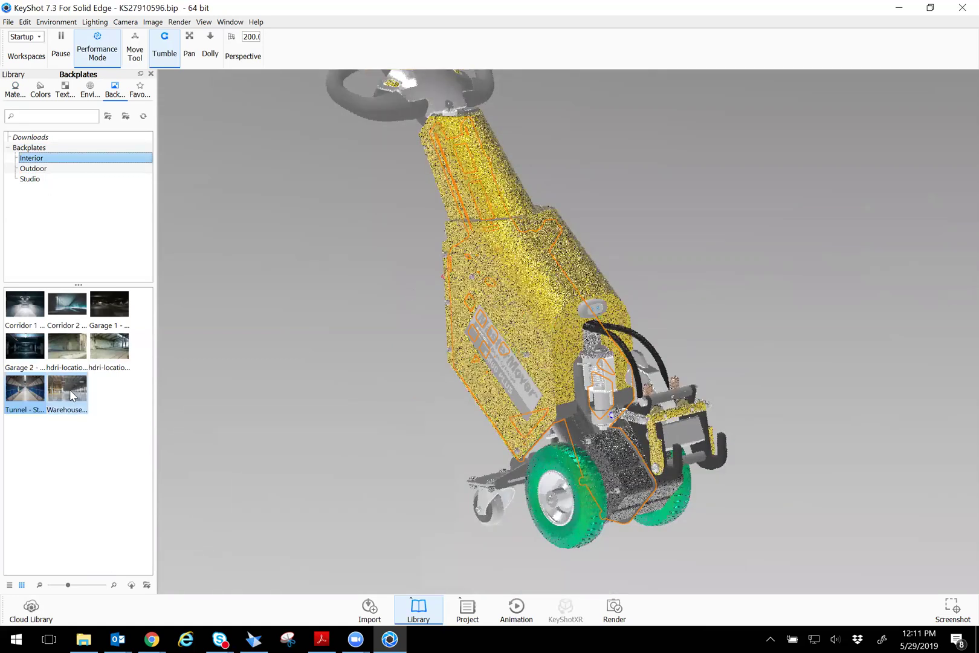
left_click_drag(71, 395, 404, 370)
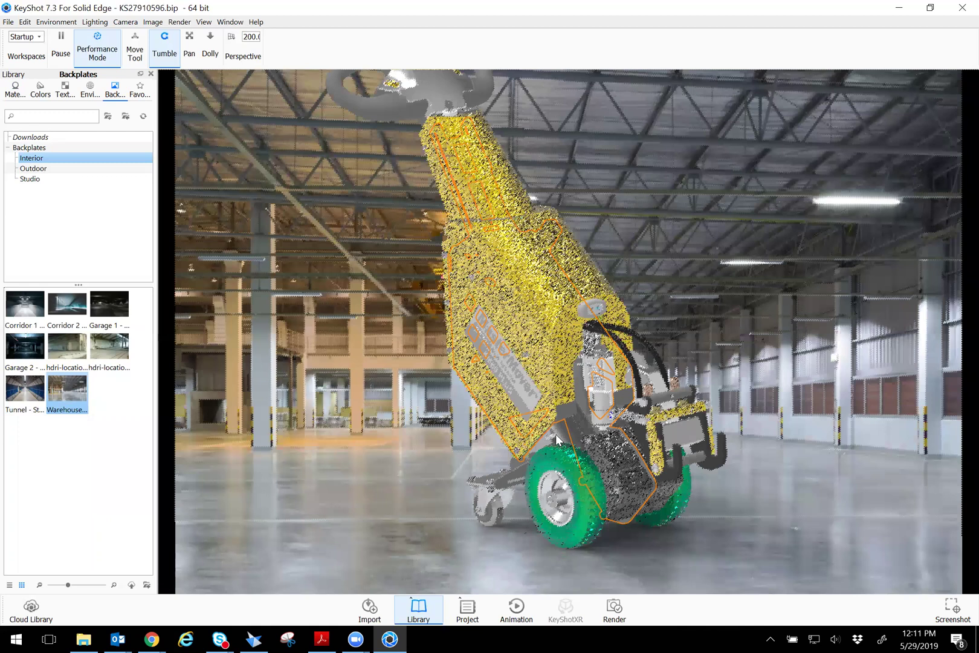
Zoom out and tumble the camera to fit the machine's size and angle to the warehouse floor.
left_click_drag(556, 439, 639, 385)
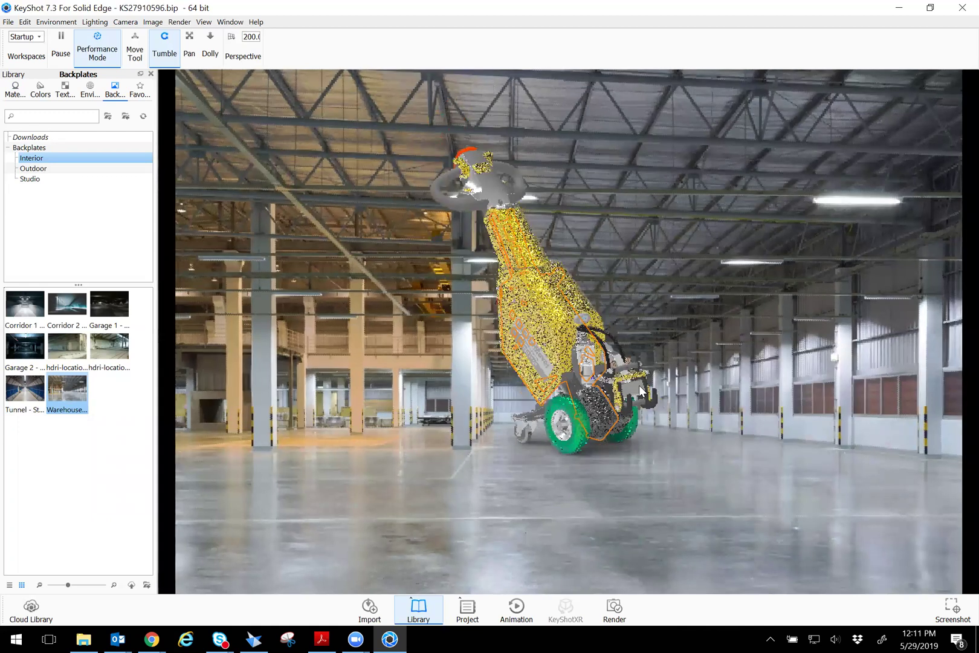
left_click(653, 500)
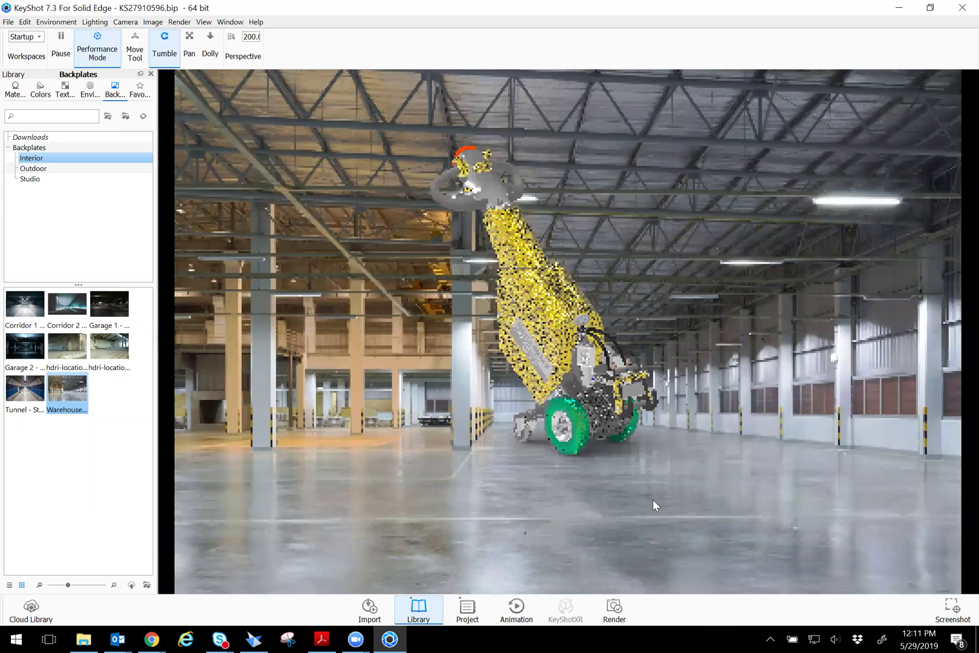
left_click_drag(631, 392, 654, 380)
key("ctrl+z")
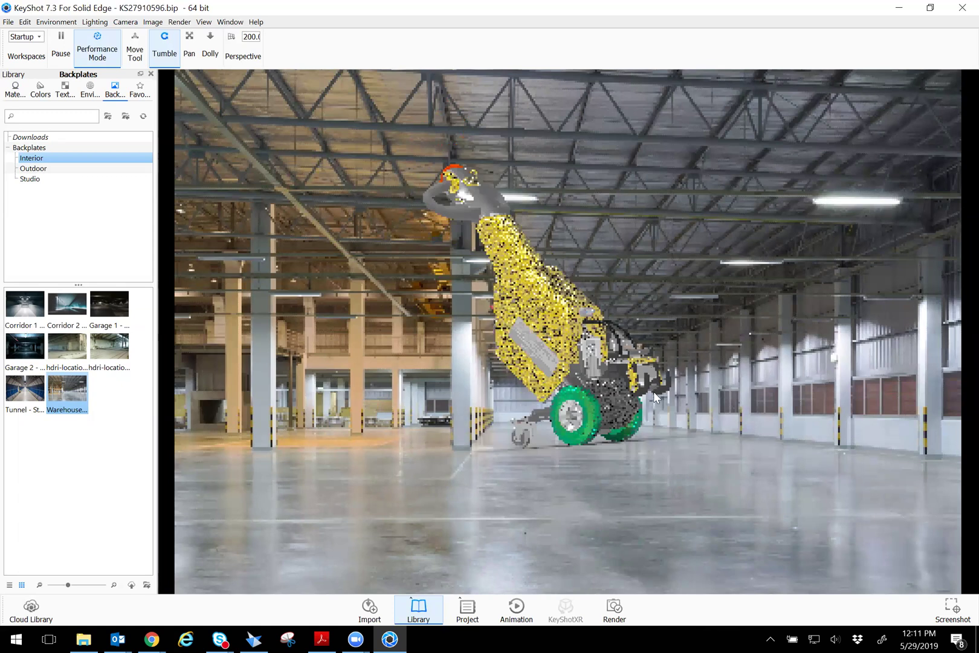
left_click_drag(653, 392, 655, 430)
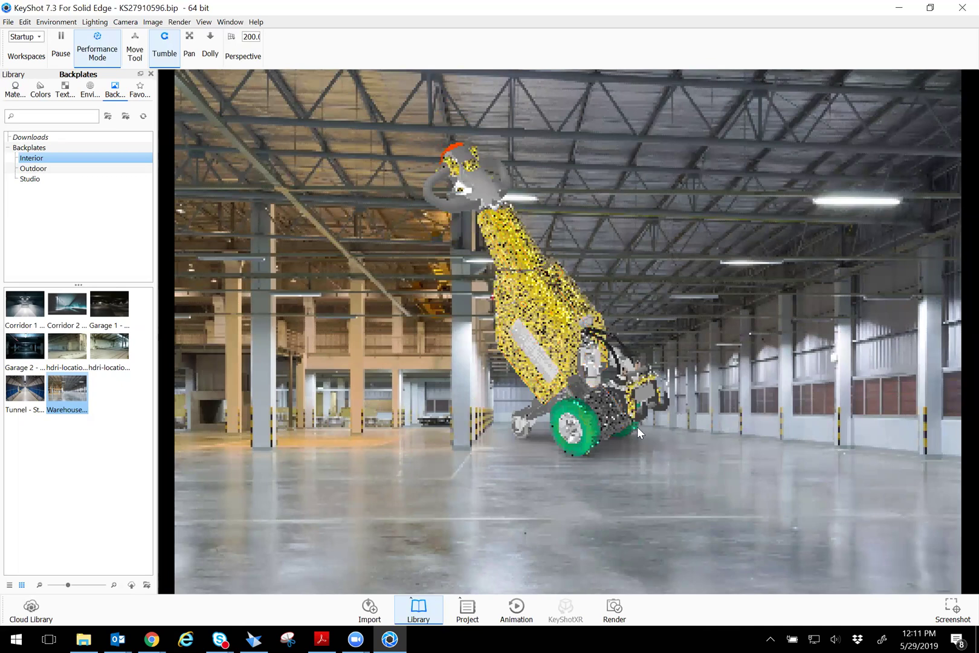
left_click_drag(640, 410, 639, 403)
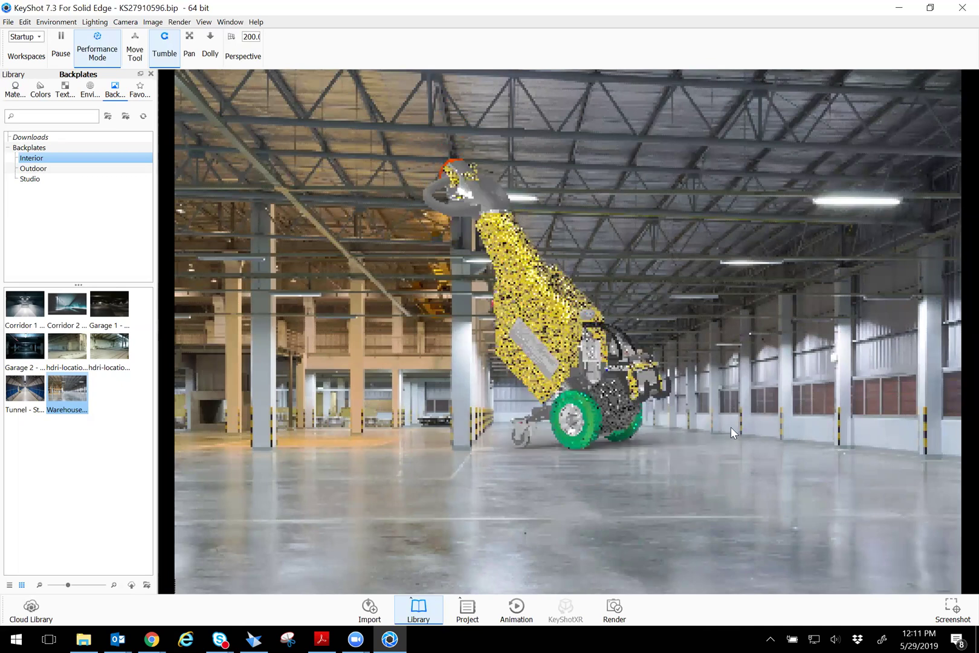
left_click_drag(657, 433, 612, 318)
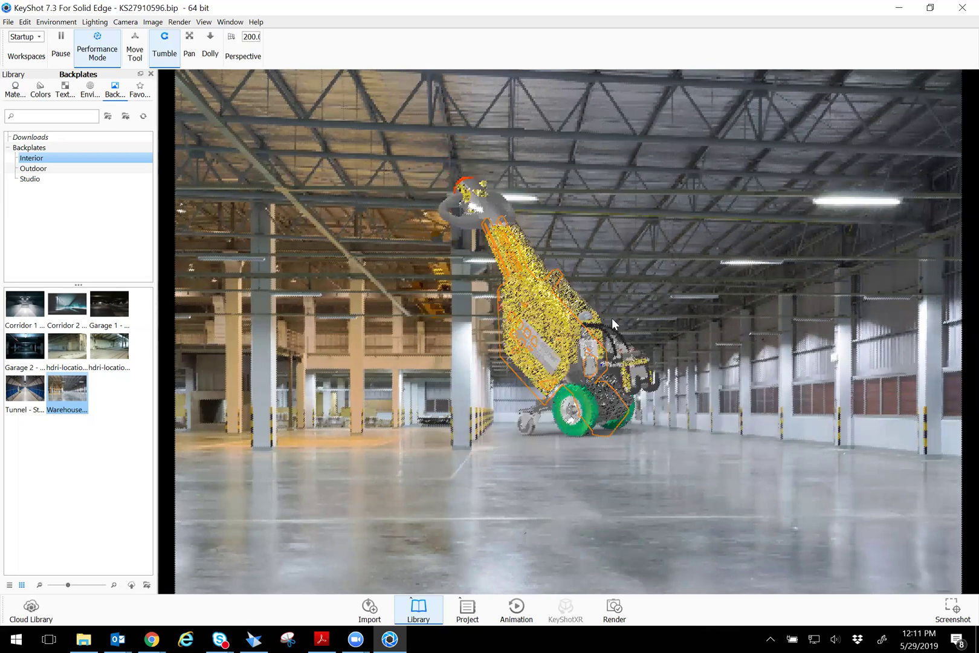
Pan, zoom and tumble the camera until the machine stands at a believable size on the warehouse floor's foreground.
middle_click_drag(596, 321, 594, 433)
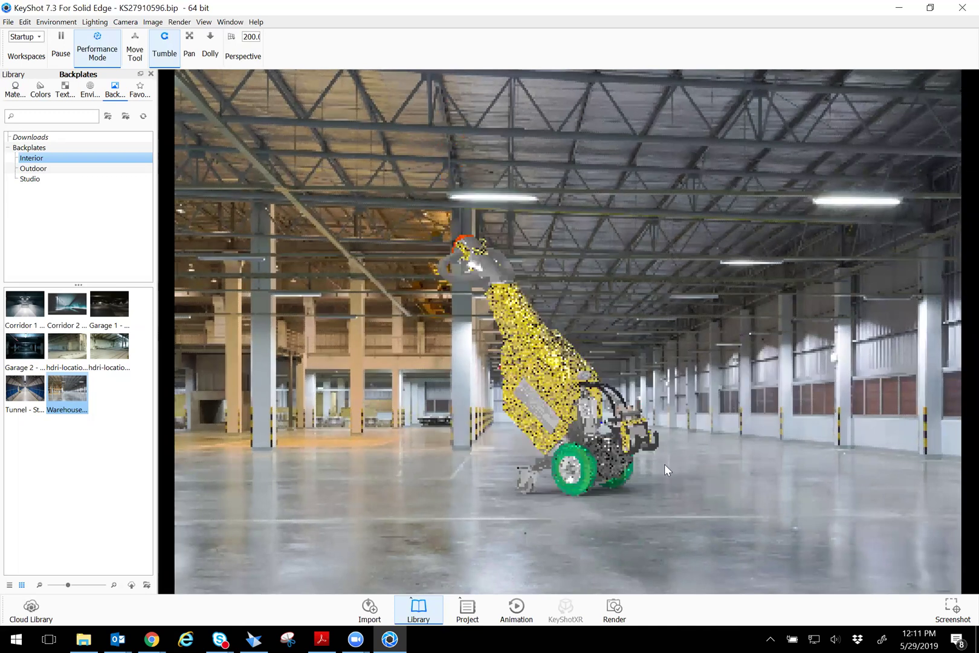
scroll(664, 464, "up", 2)
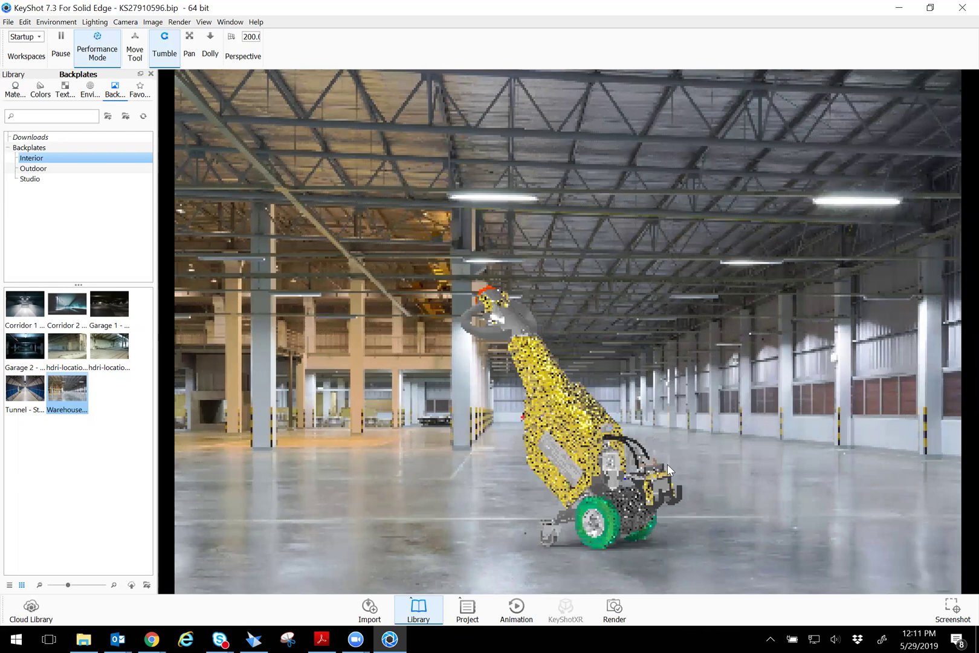
left_click_drag(667, 464, 635, 471)
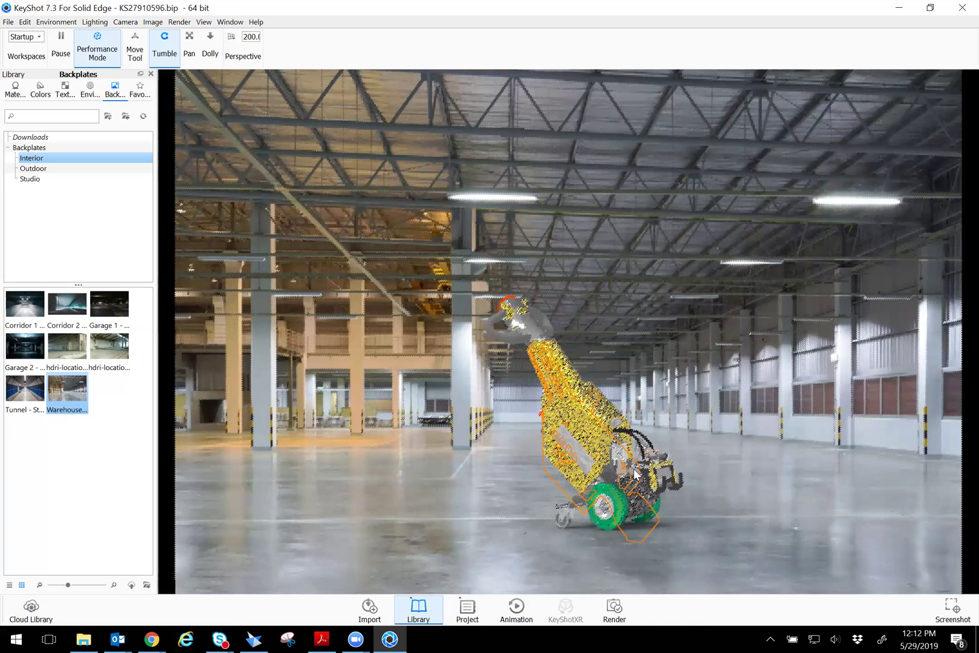
scroll(634, 472, "down", 2)
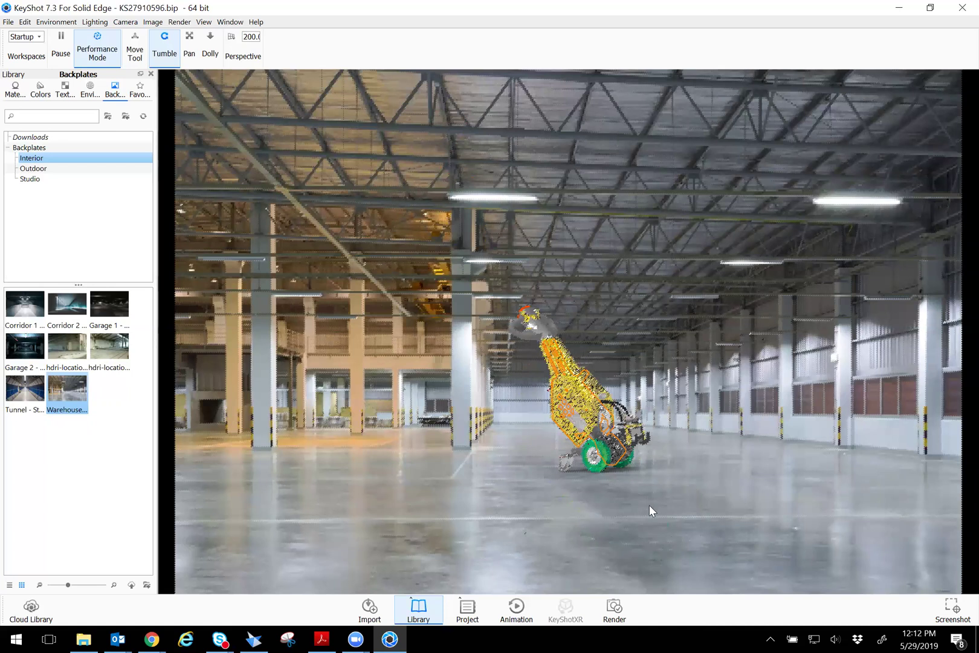
scroll(658, 523, "up", 2)
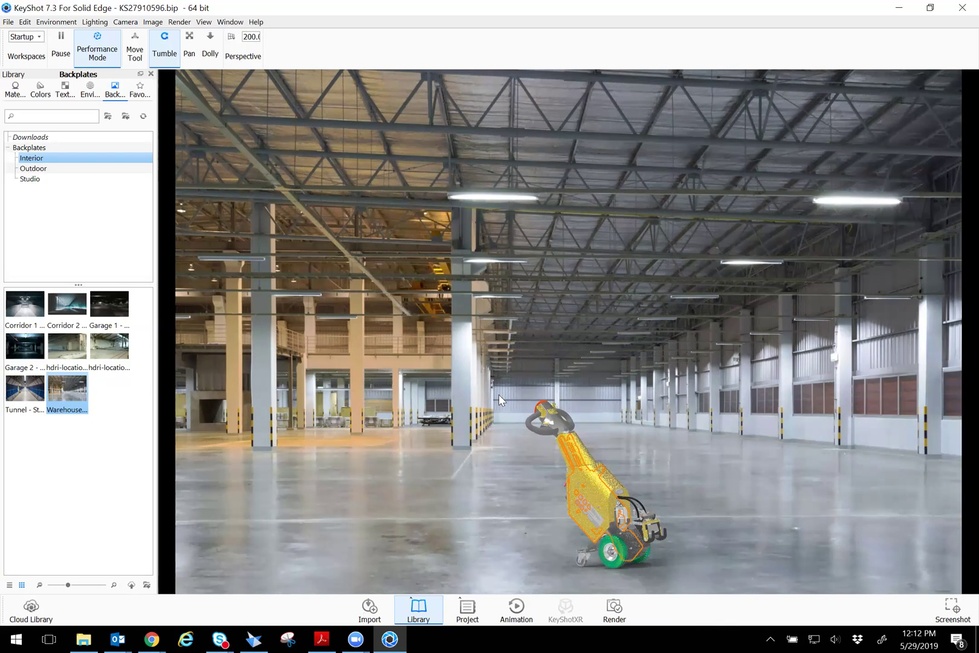
Look through the library's Studio environments, textures and RAL colours, and return to the materials.
left_click(88, 92)
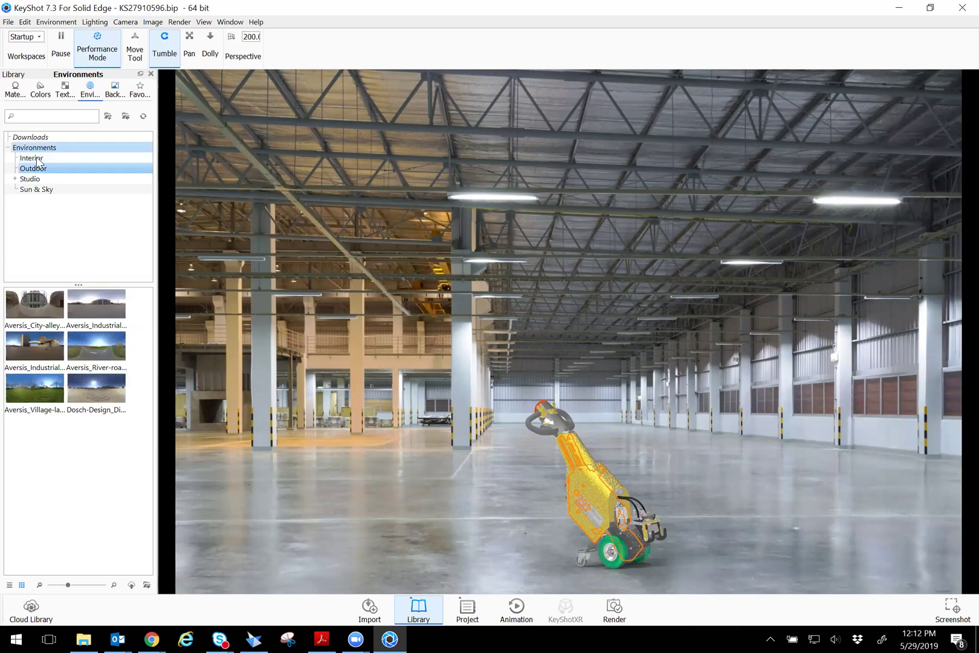
left_click(36, 180)
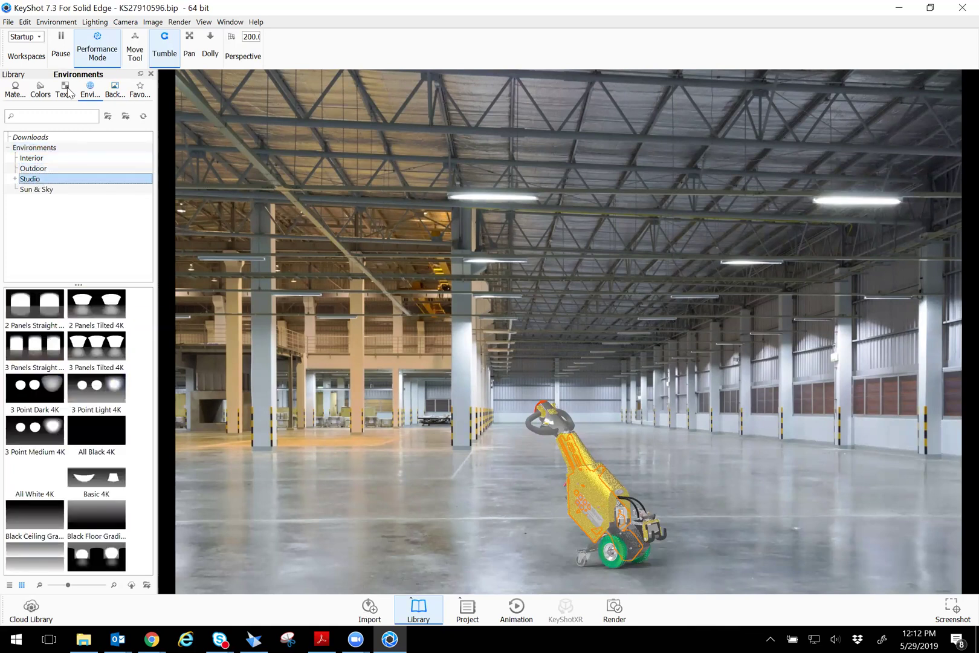
left_click(60, 118)
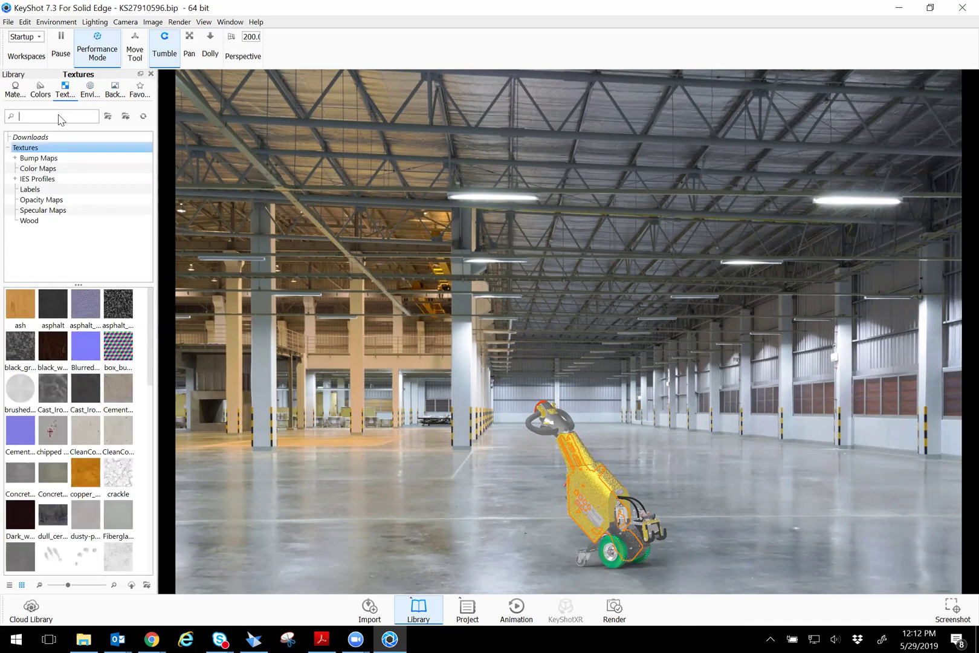
left_click(40, 89)
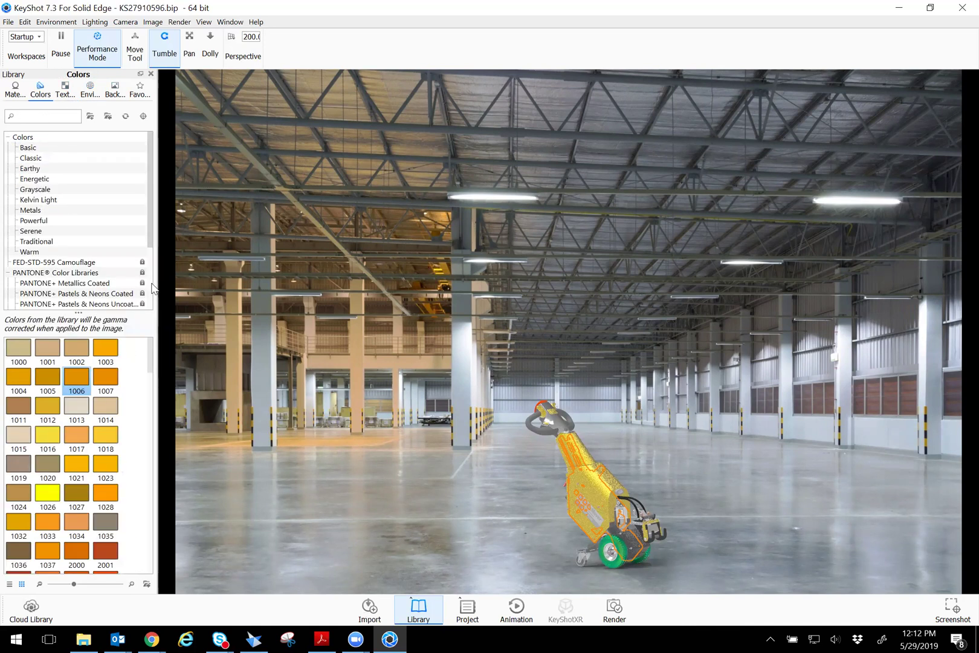
left_click_drag(152, 362, 147, 295)
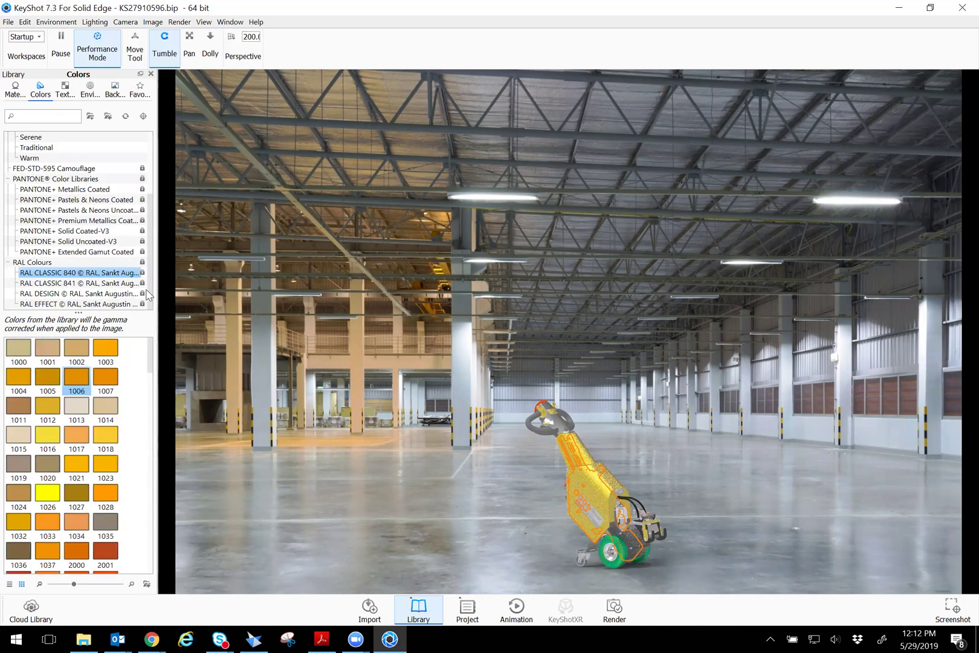
left_click(14, 92)
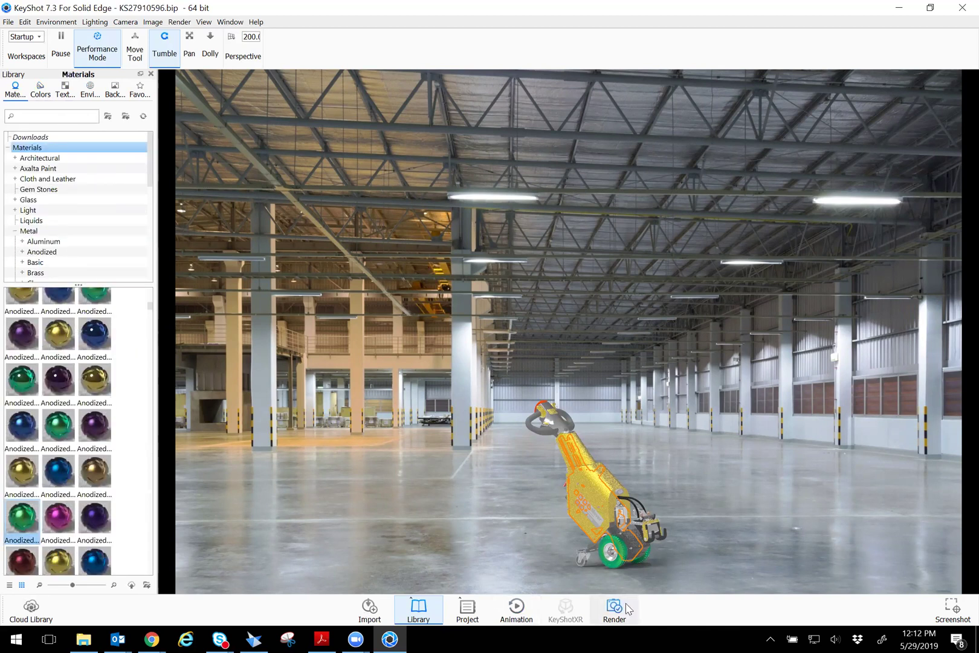
Open the render settings and choose the 1600 x 1022 resolution preset for the still image.
left_click(614, 608)
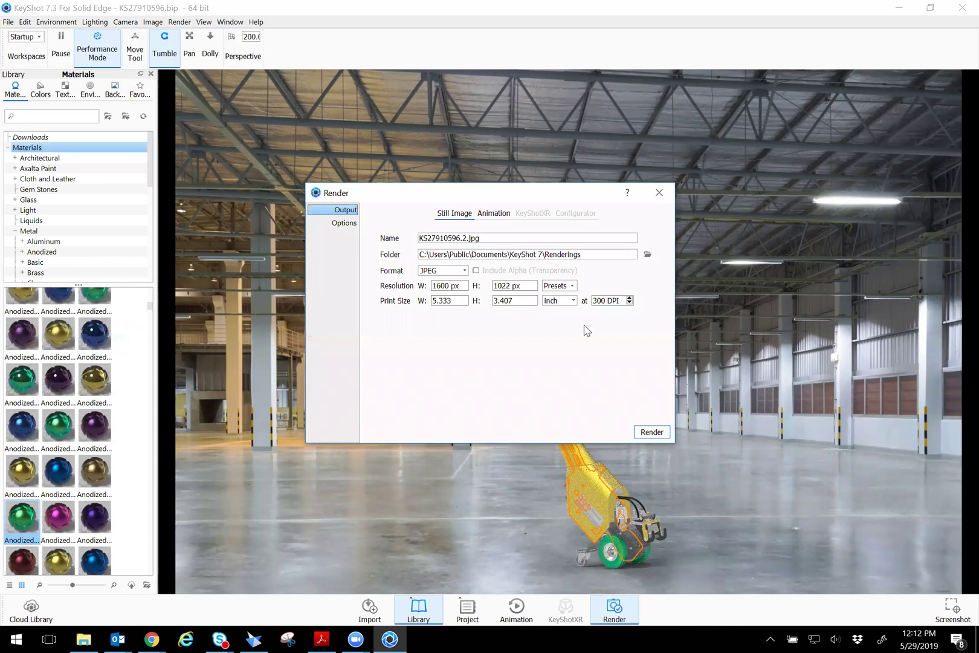
left_click(576, 292)
left_click(569, 284)
left_click(572, 287)
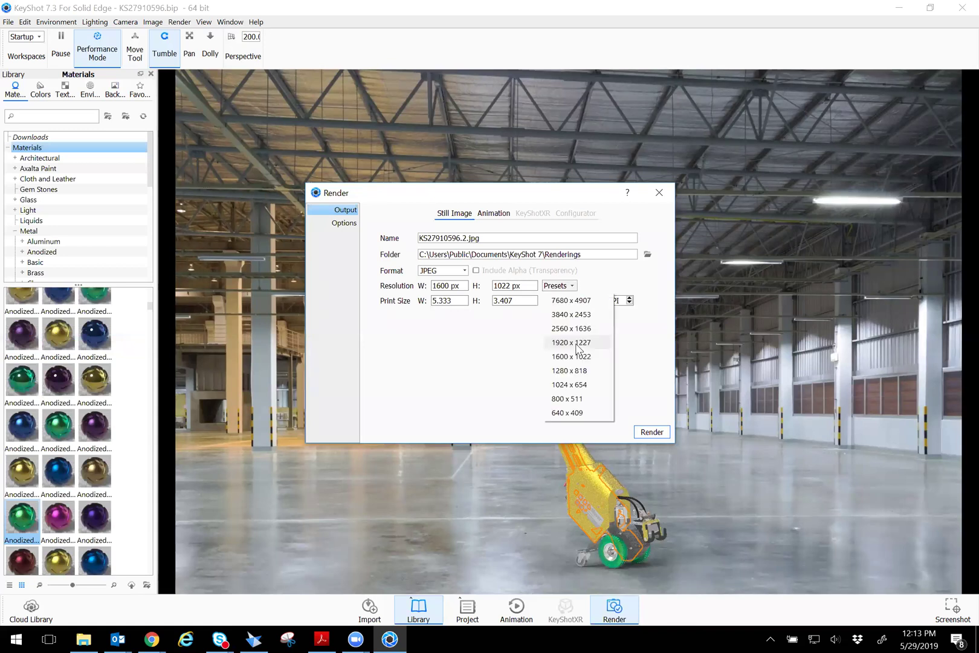
left_click(577, 357)
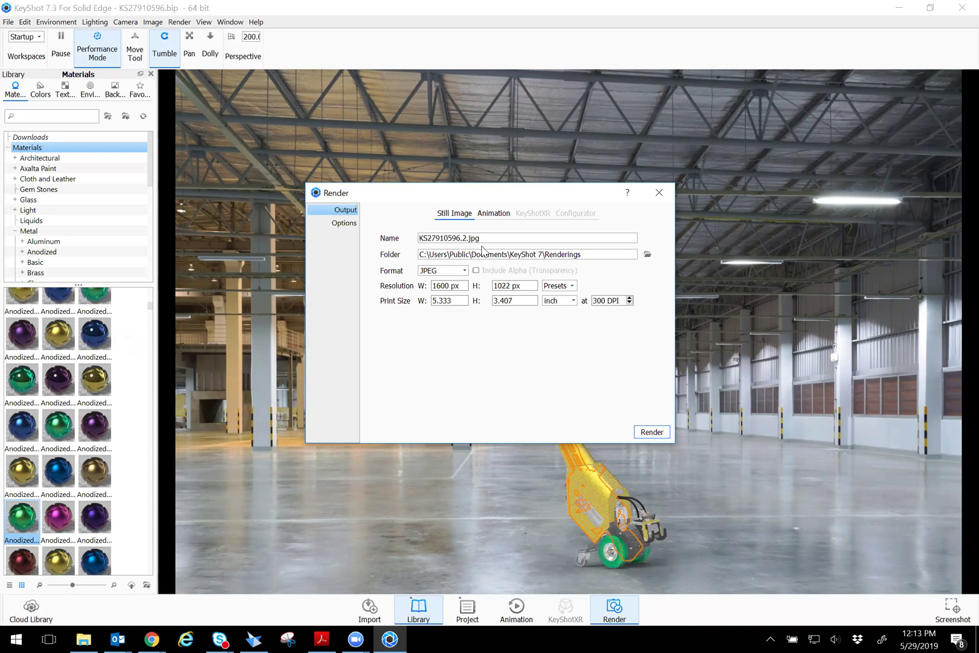
Check the animation output option and start the still render as is with the unsaved camera view.
left_click(493, 215)
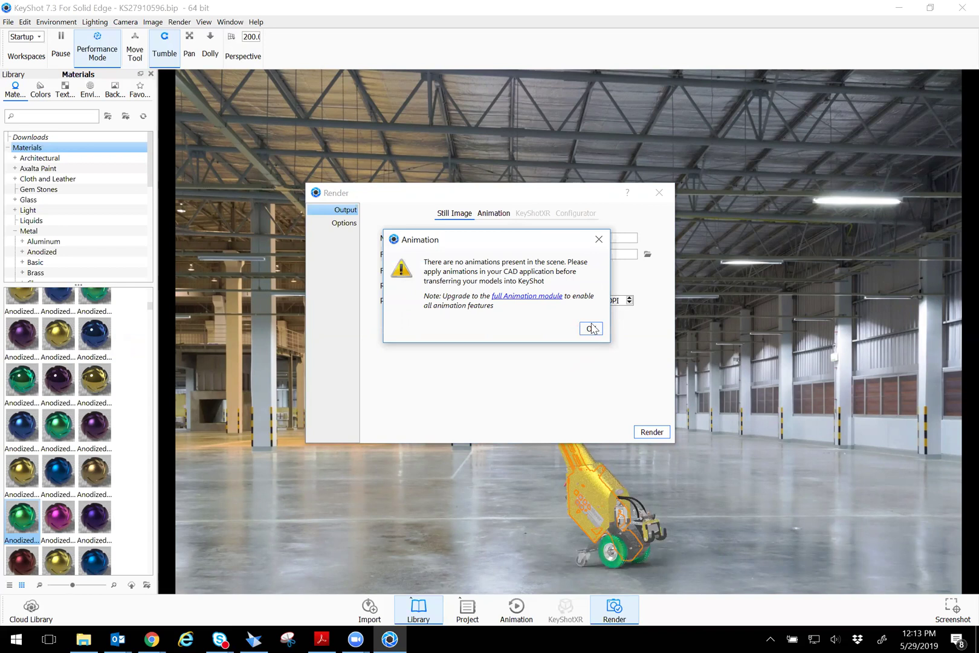
left_click(592, 329)
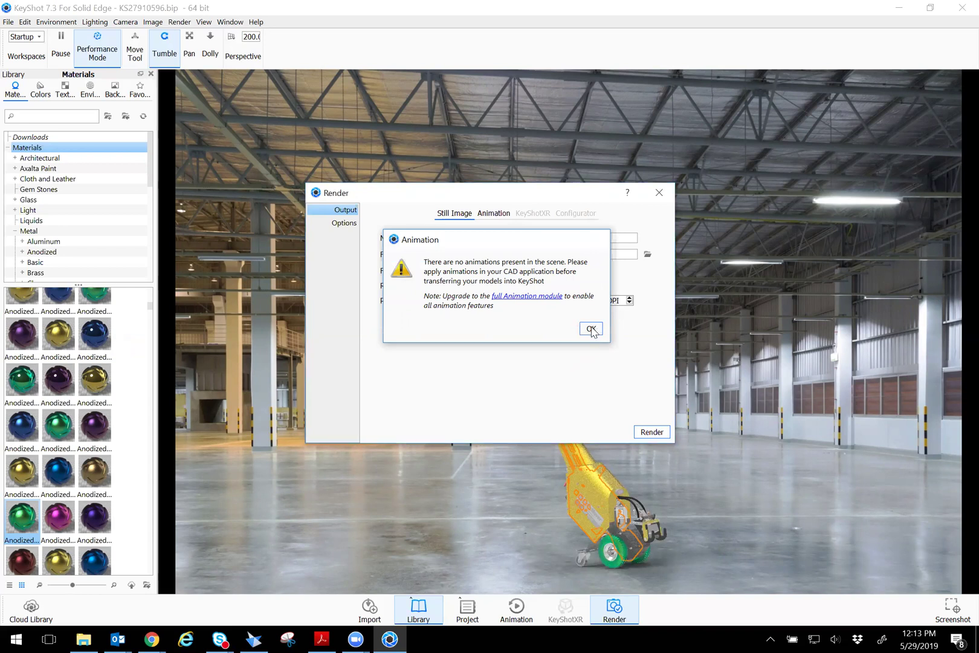
left_click(650, 431)
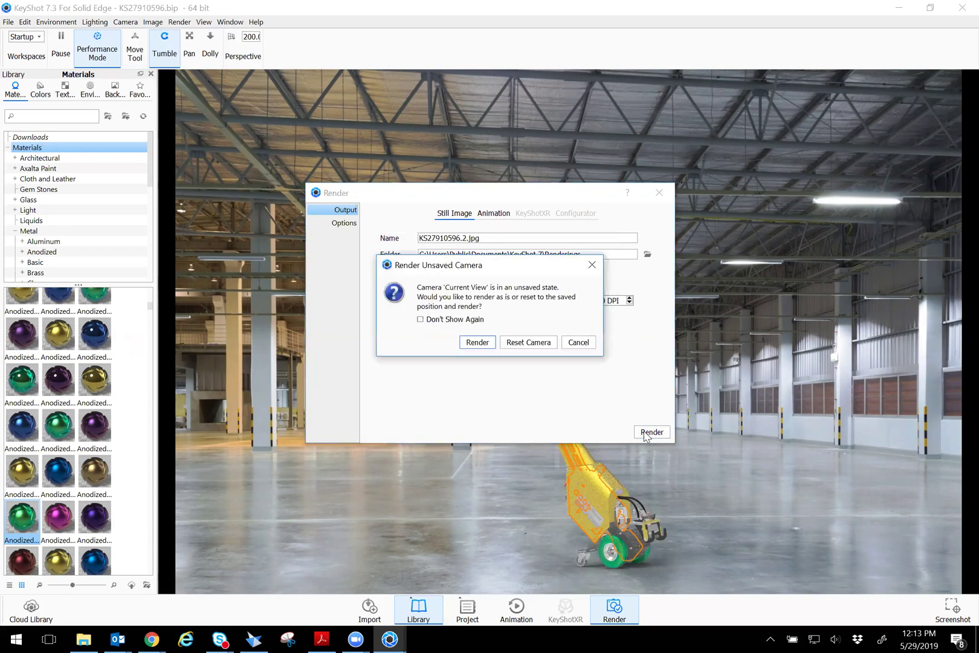
left_click(477, 342)
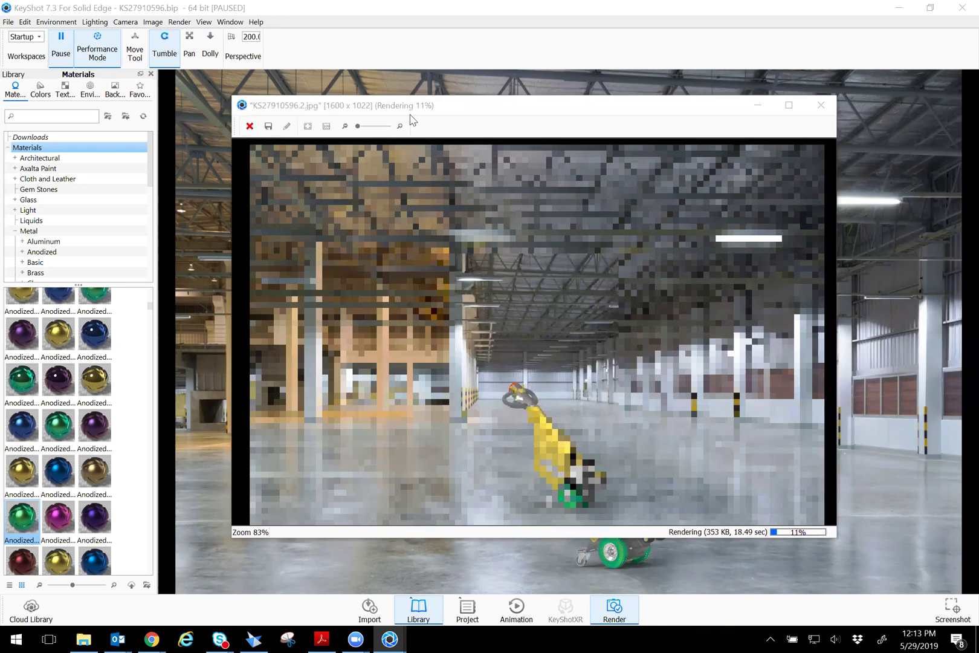
Watch the progress of the warehouse render while switching to the Solid Edge assembly and back to KeyShot.
left_click_drag(443, 114, 442, 95)
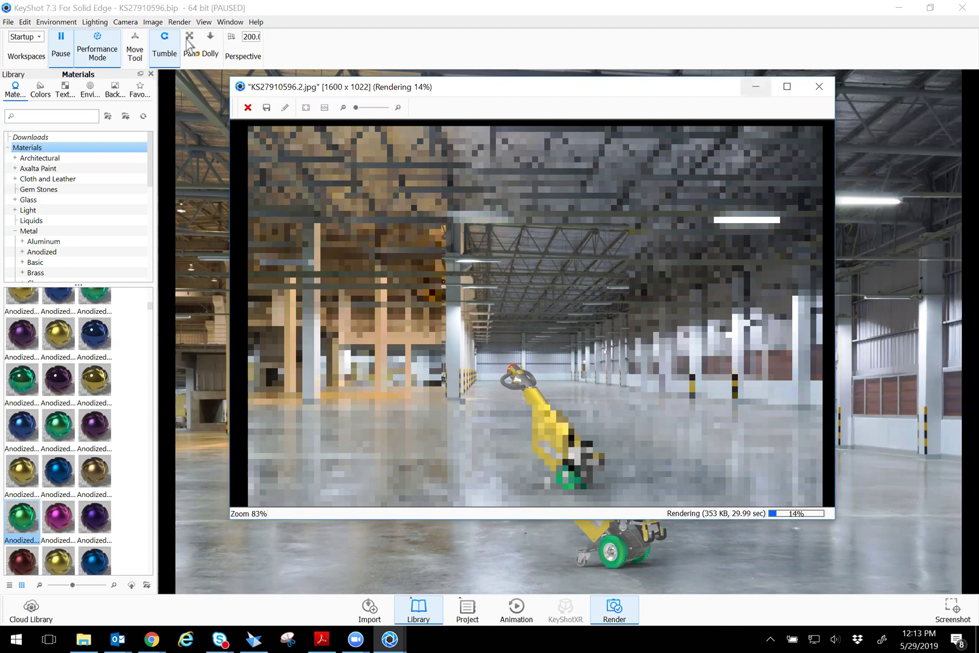
key("alt+Tab")
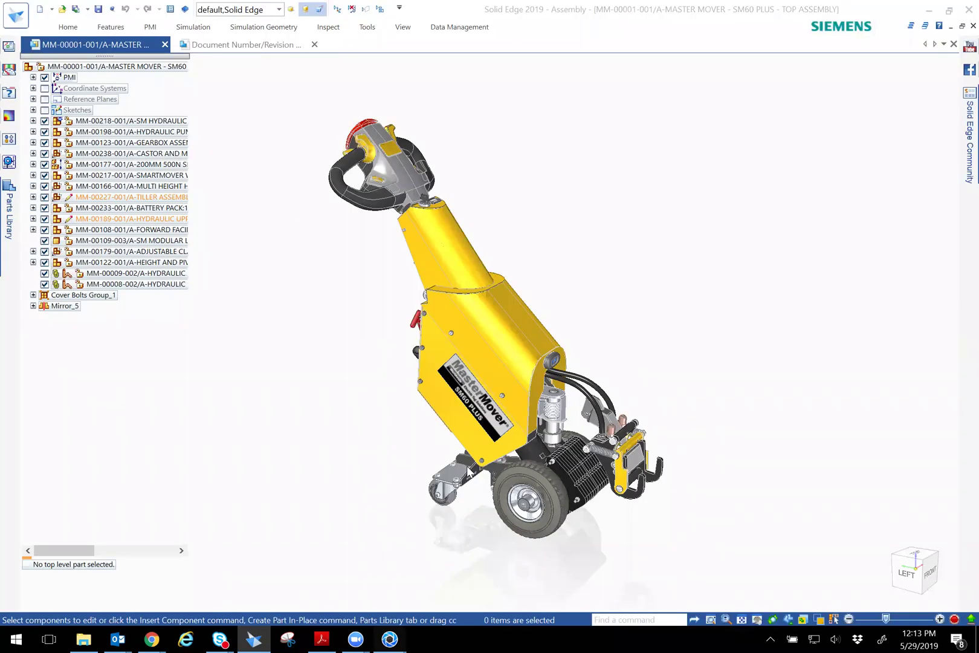
key("alt+Tab")
mouse_move(390, 639)
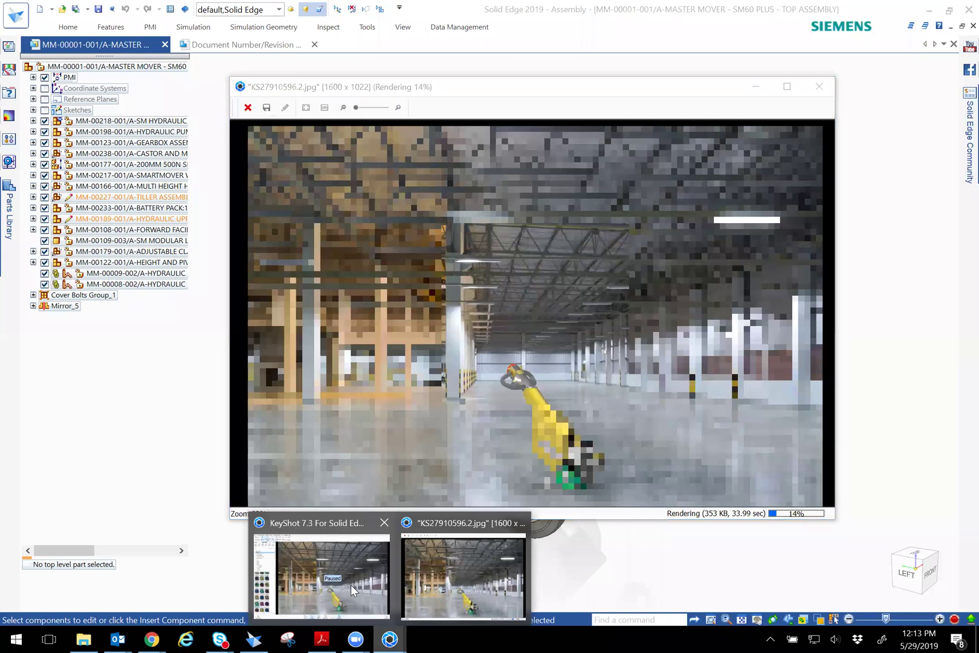
left_click(350, 585)
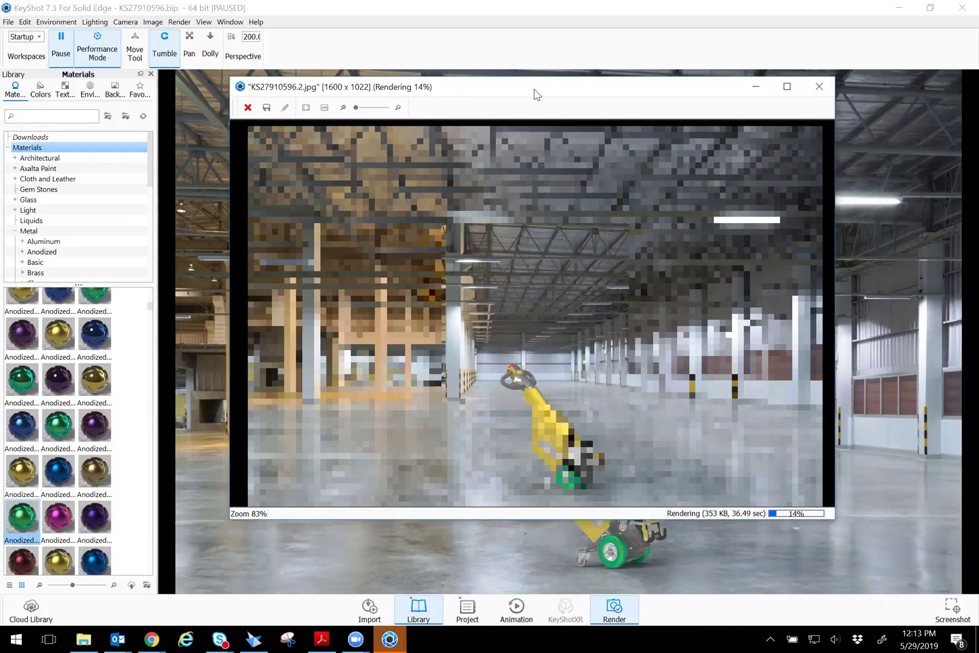
left_click_drag(534, 94, 518, 109)
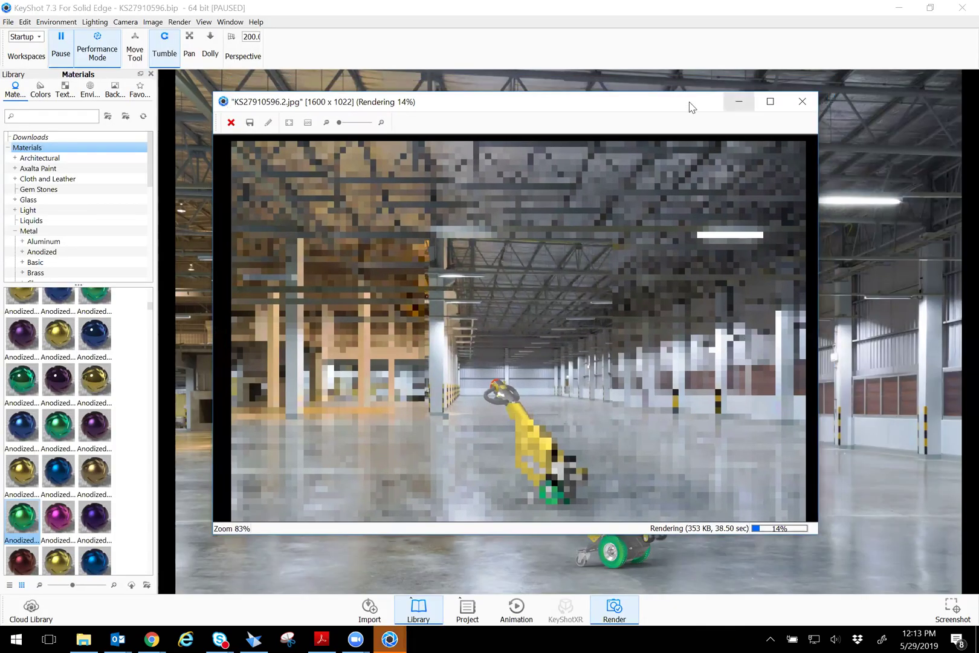
left_click_drag(692, 107, 716, 104)
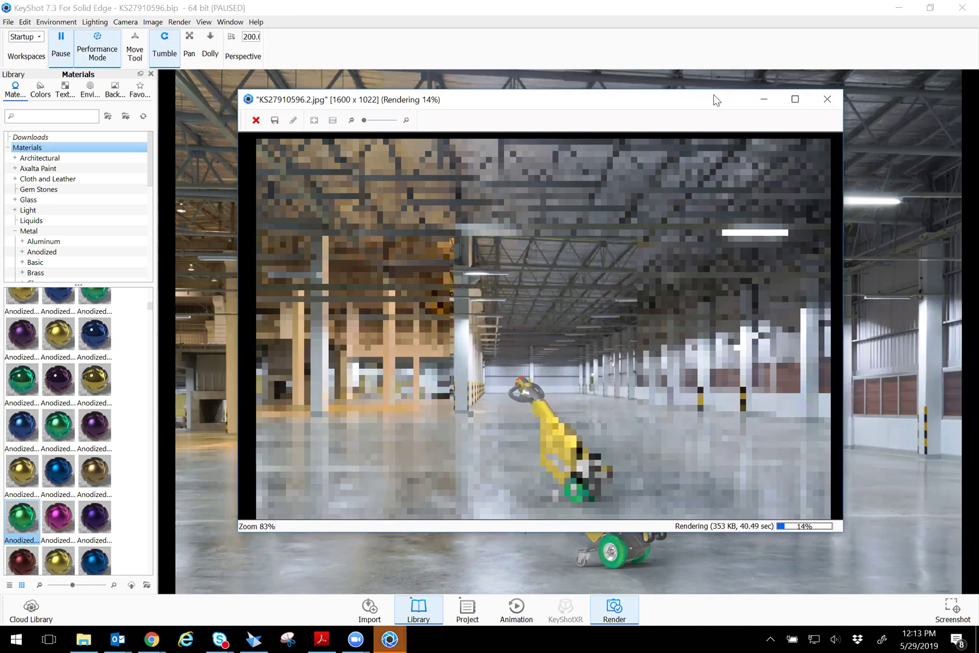
left_click_drag(704, 100, 695, 102)
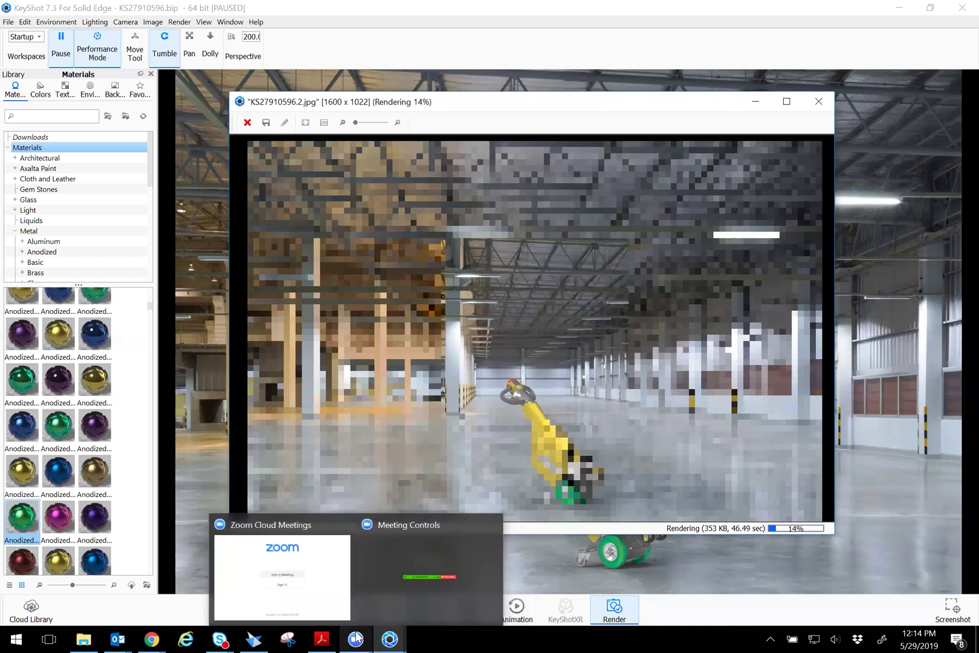
left_click(356, 586)
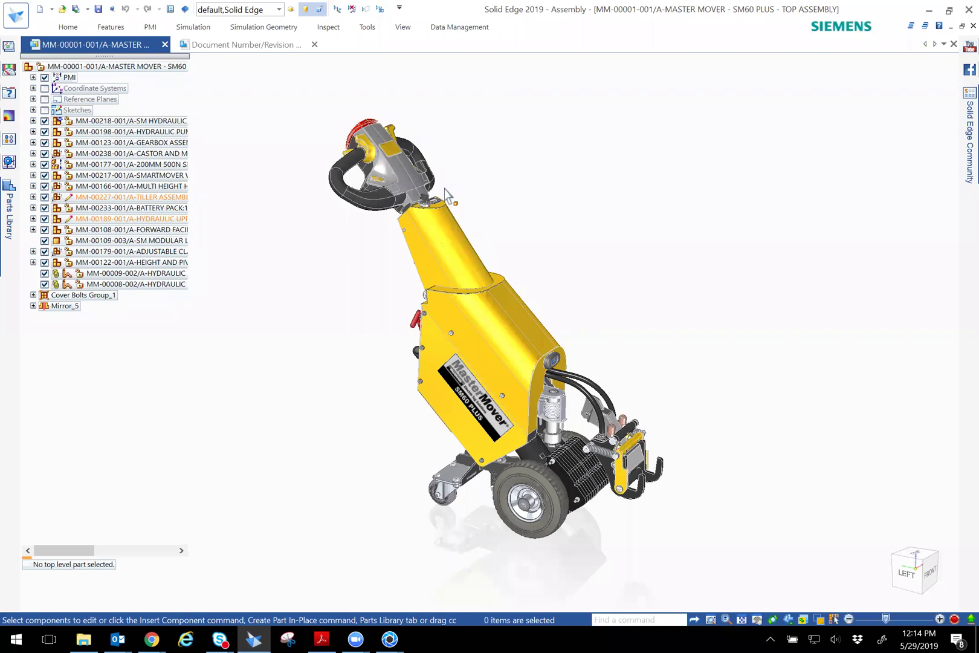
left_click(376, 638)
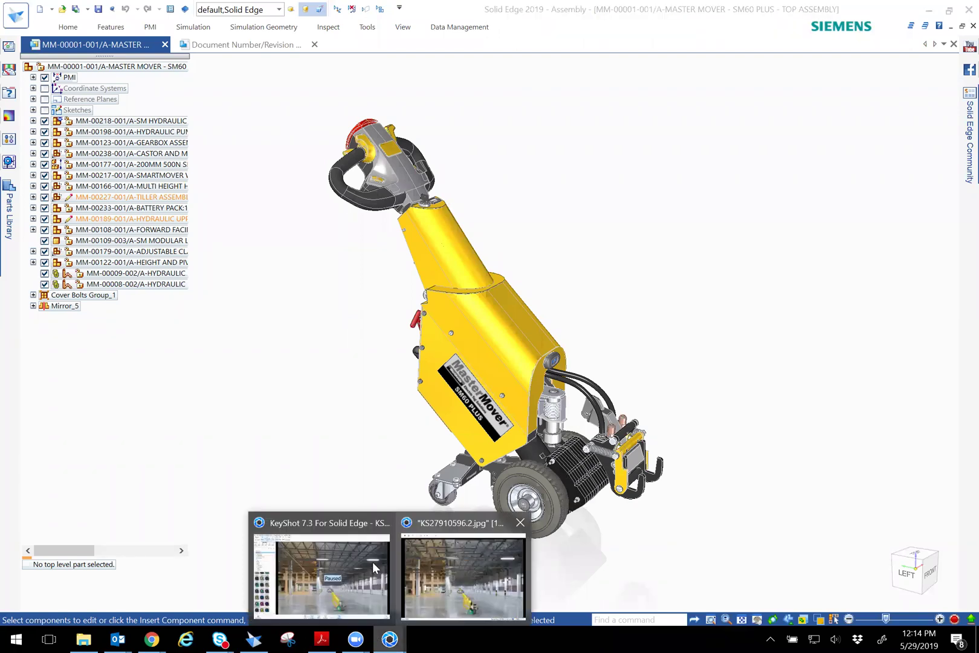
left_click(373, 562)
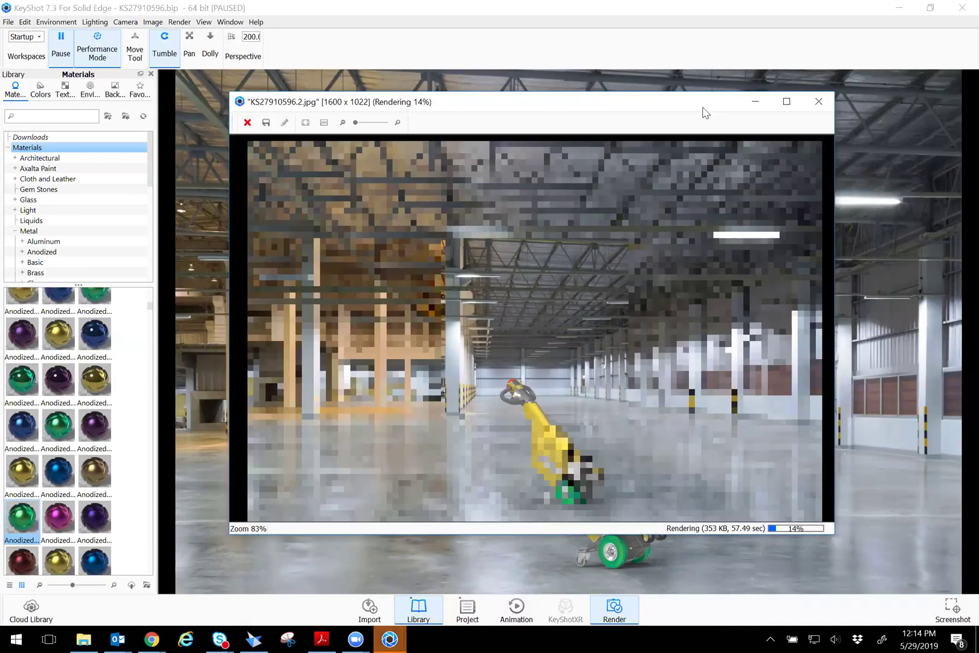
left_click_drag(703, 108, 697, 114)
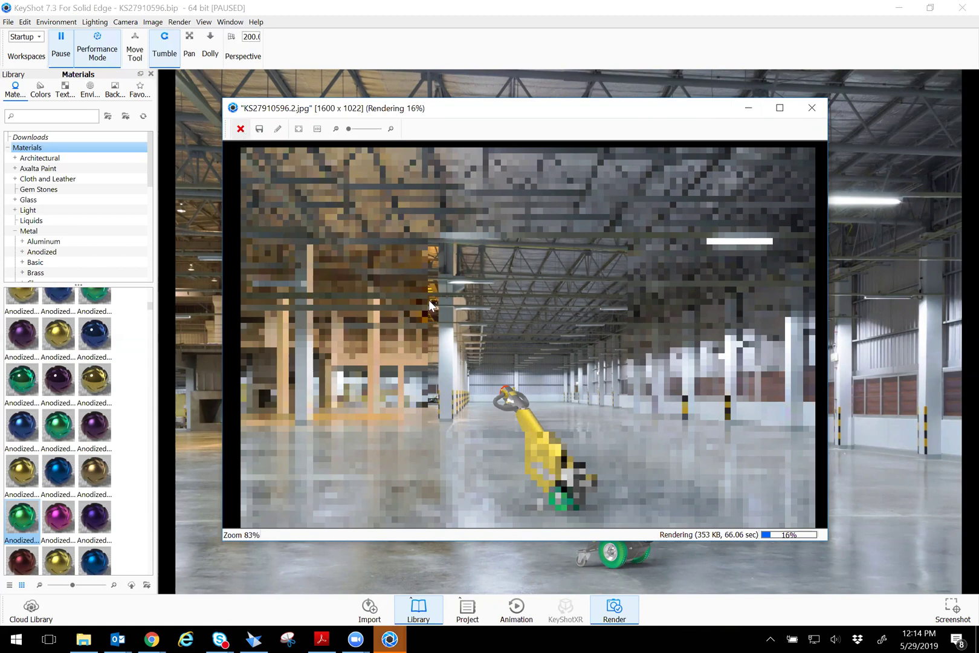
Stop the render in progress and close the render settings.
left_click(431, 248)
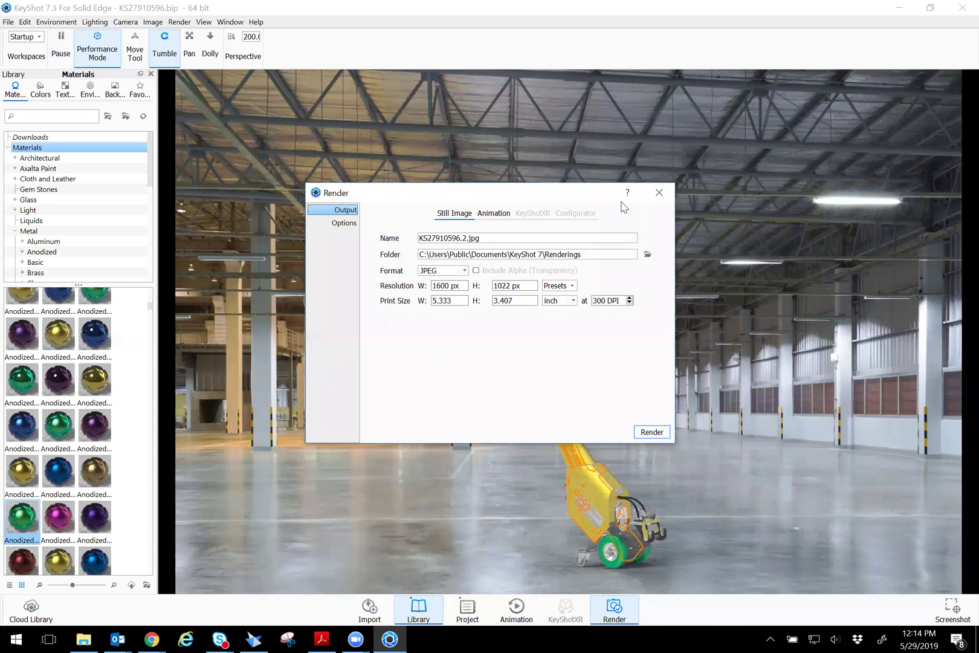
key("Escape")
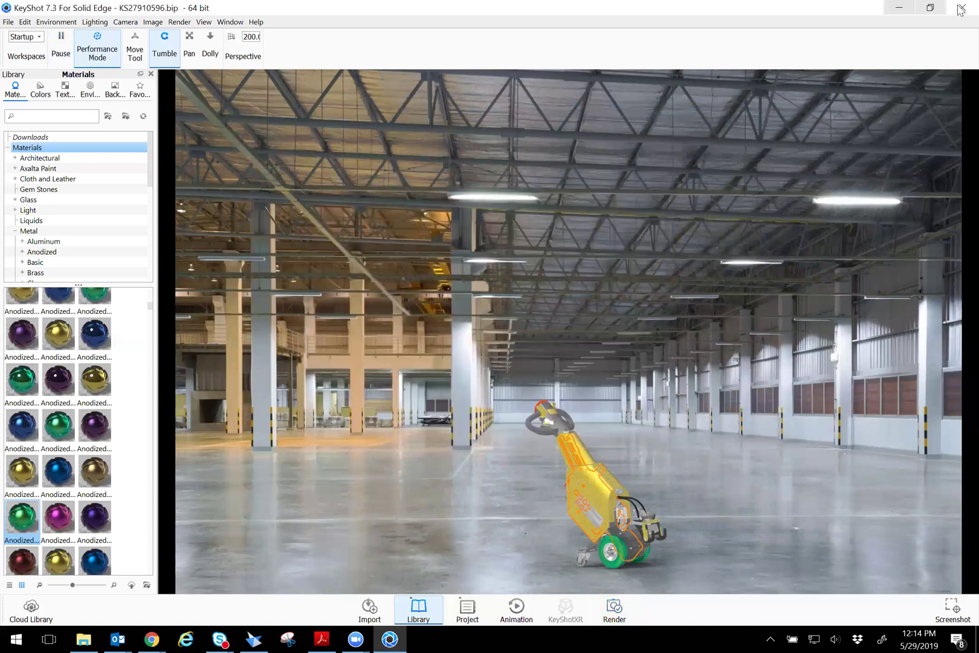
Switch to Solid Edge and examine the document options for saving, sharing and 3D printing.
left_click(905, 14)
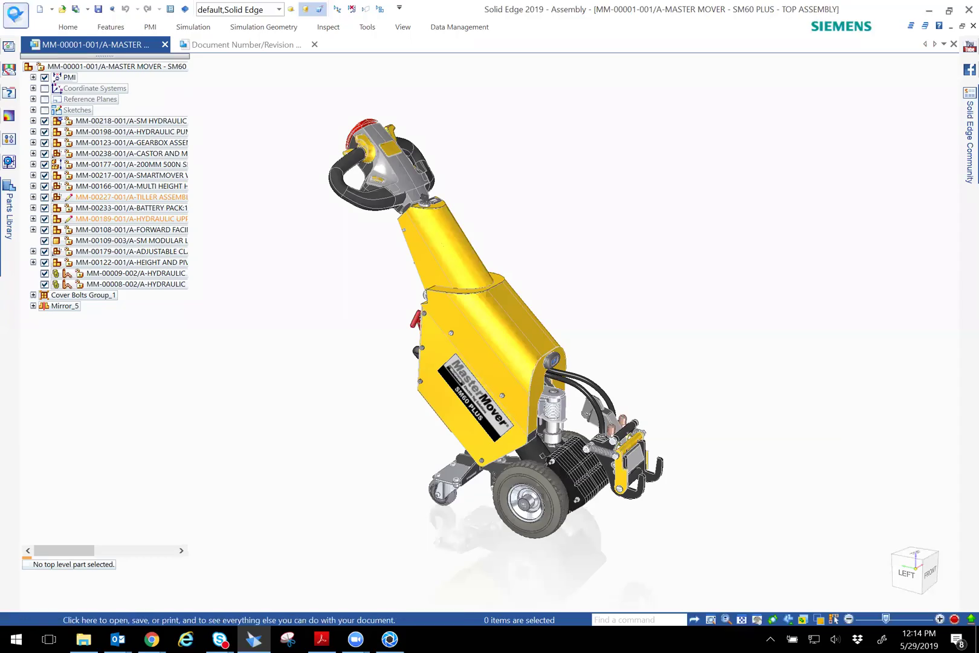
left_click(15, 17)
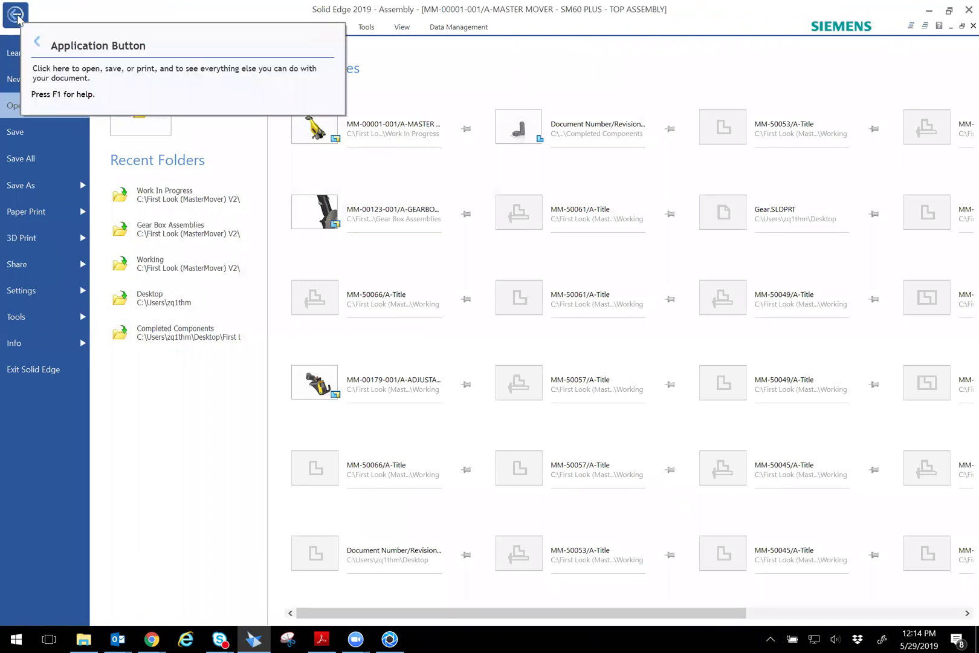
left_click(79, 242)
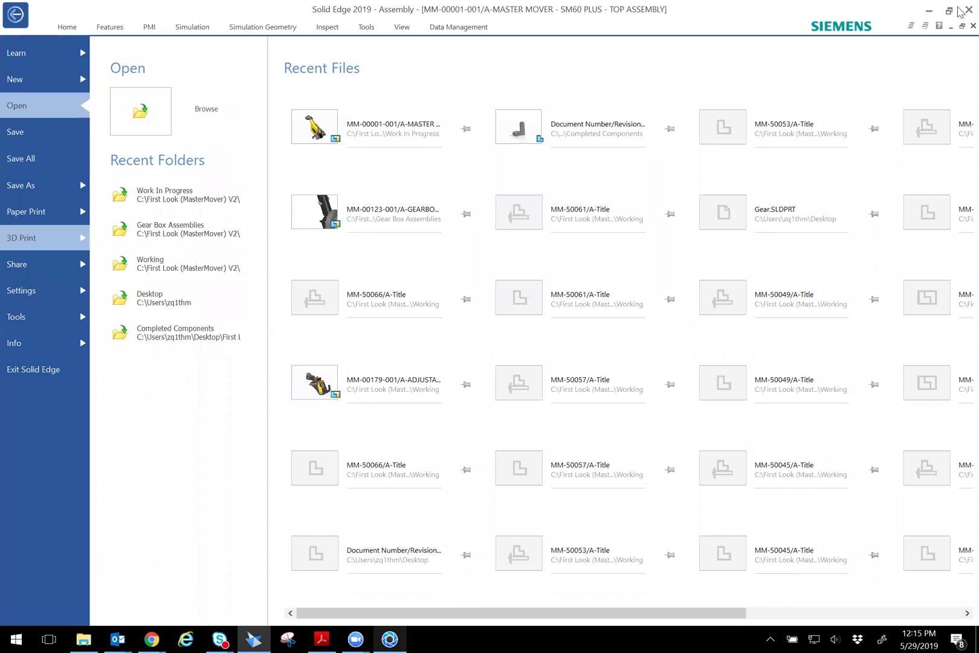
Switch to KeyShot and finish closing it, discarding the unsaved scene changes.
left_click(390, 637)
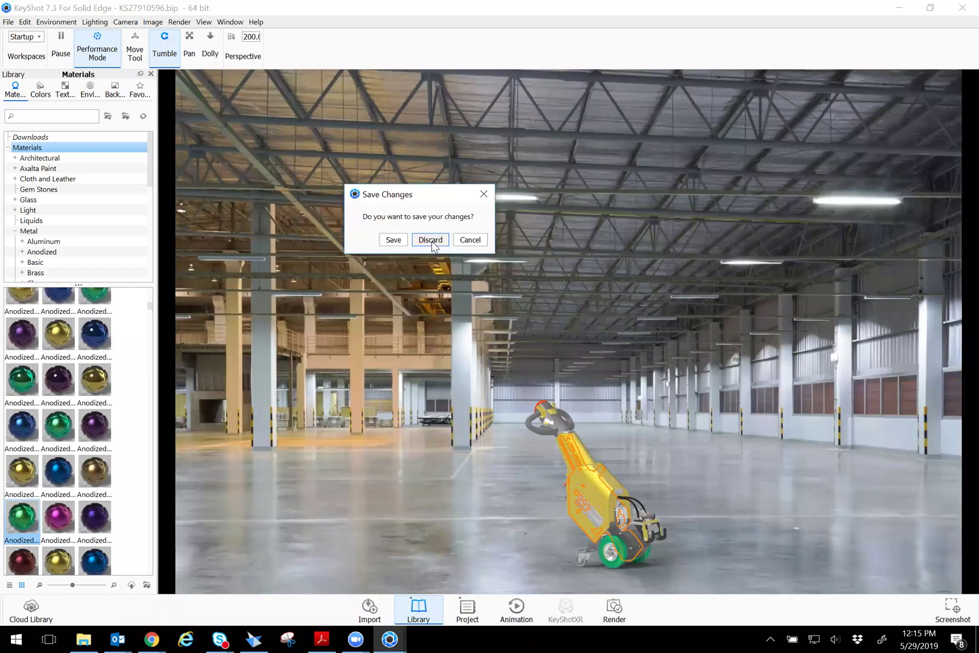
left_click(431, 241)
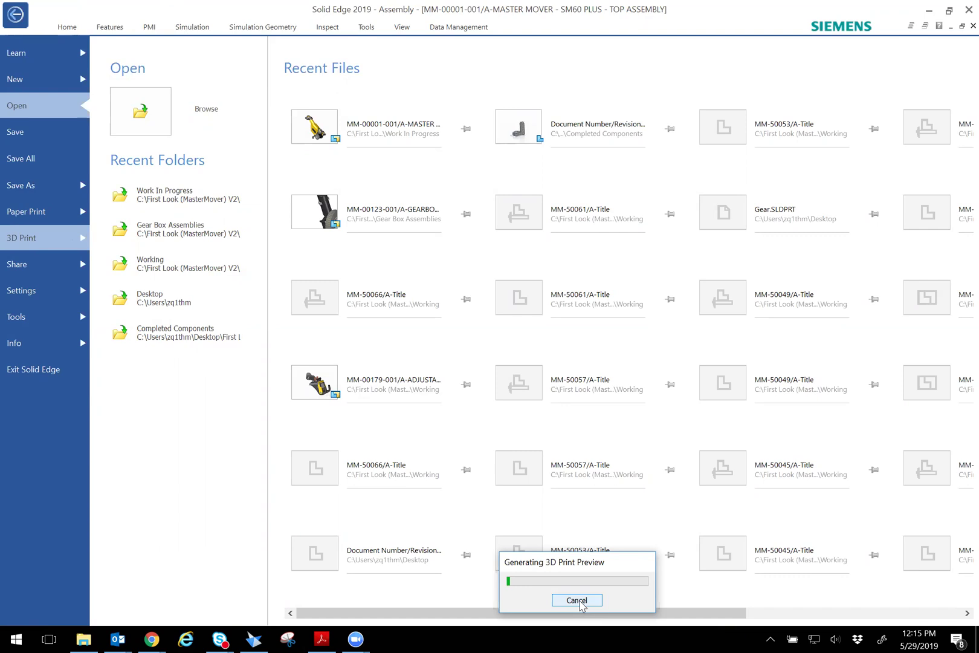
Cancel the 3D print preview generation and check the available 3D print file types, keeping 3MF selected.
left_click(604, 600)
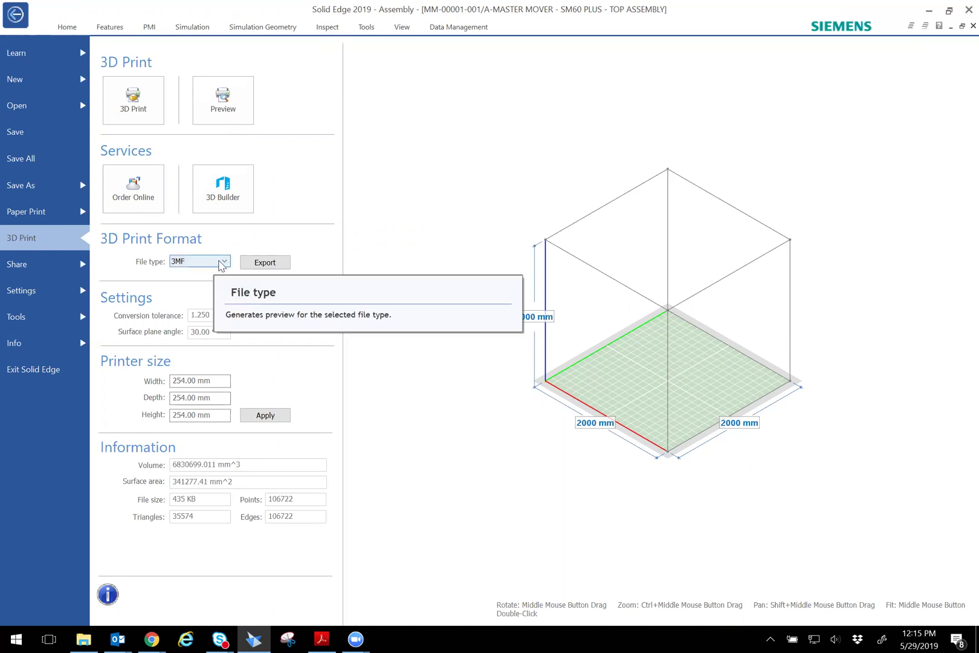
left_click(228, 267)
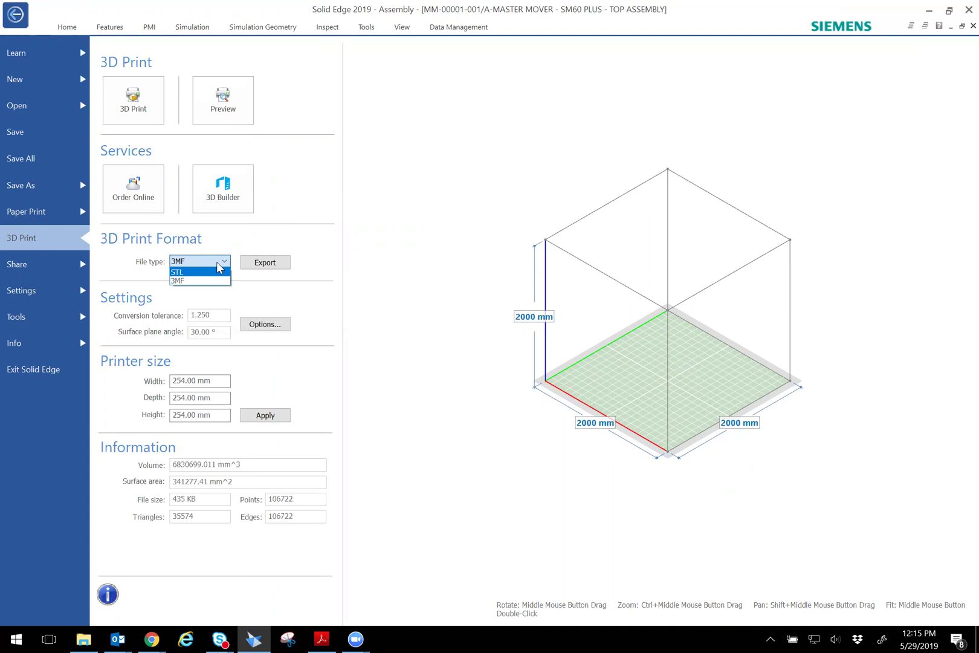
left_click(218, 264)
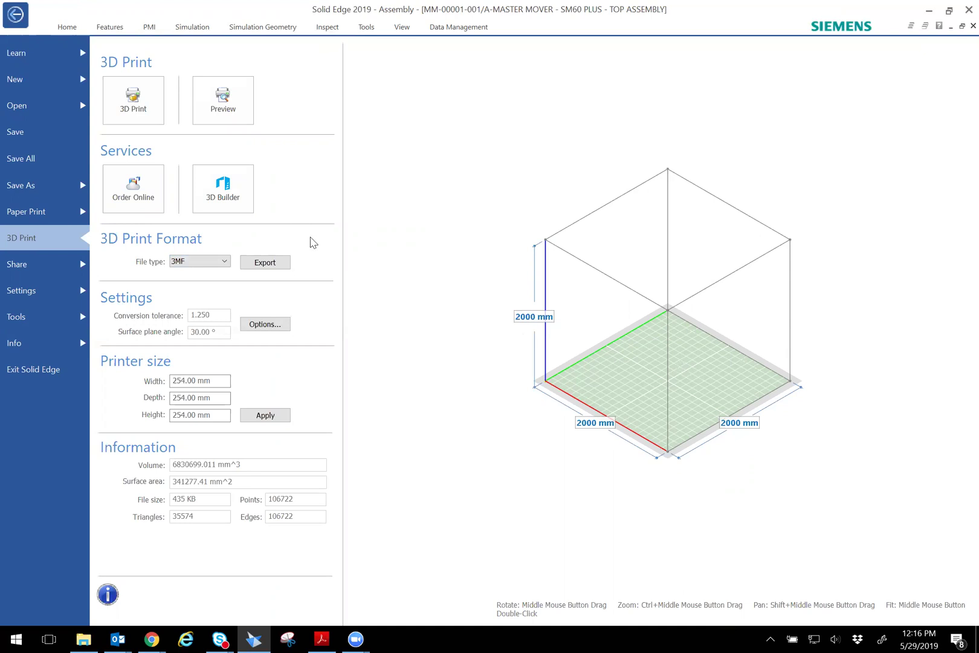
left_click(228, 261)
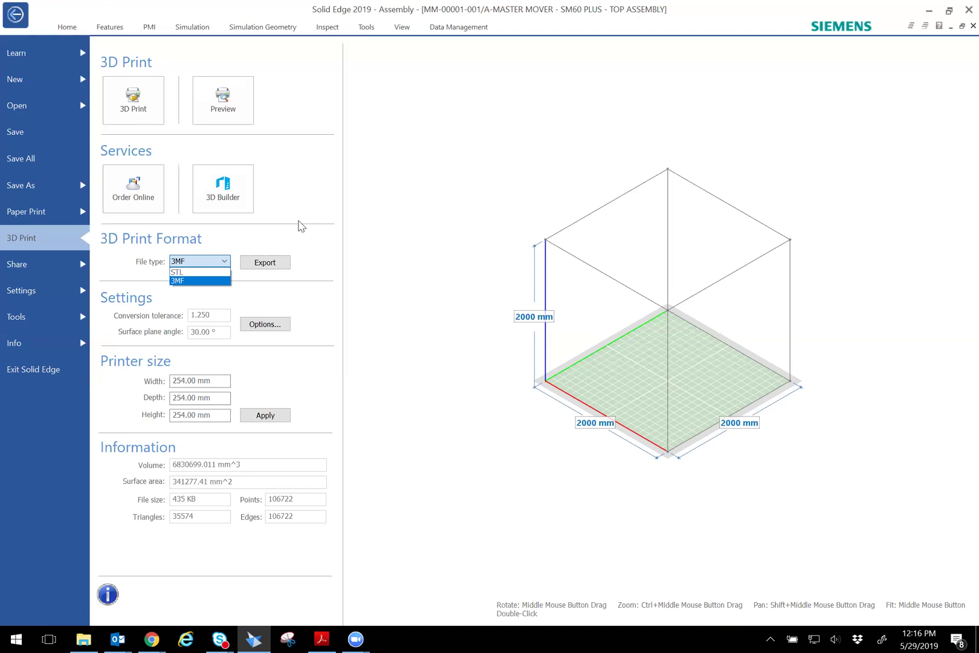
left_click(301, 225)
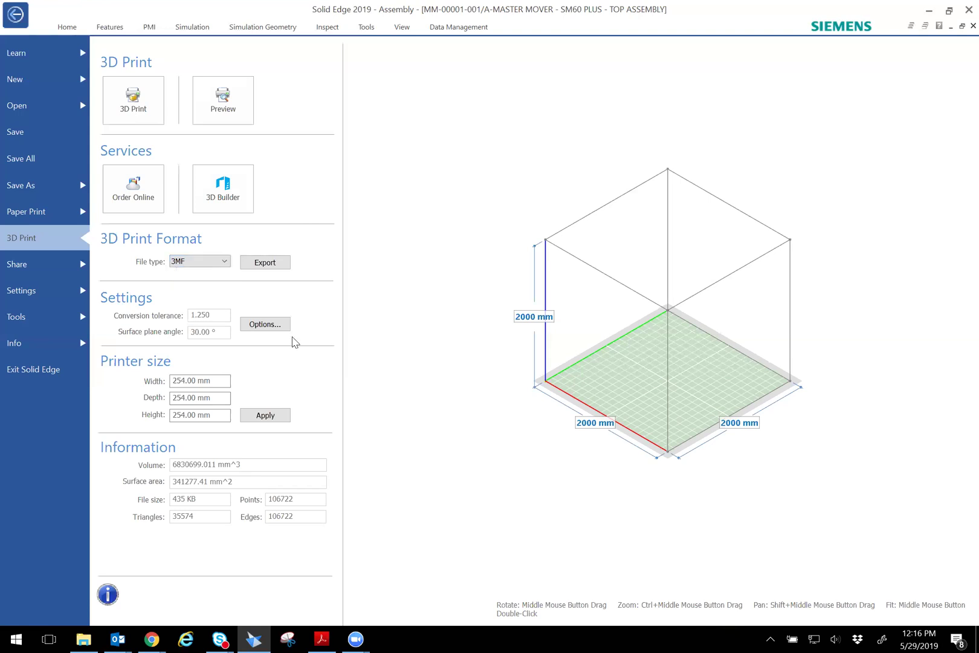